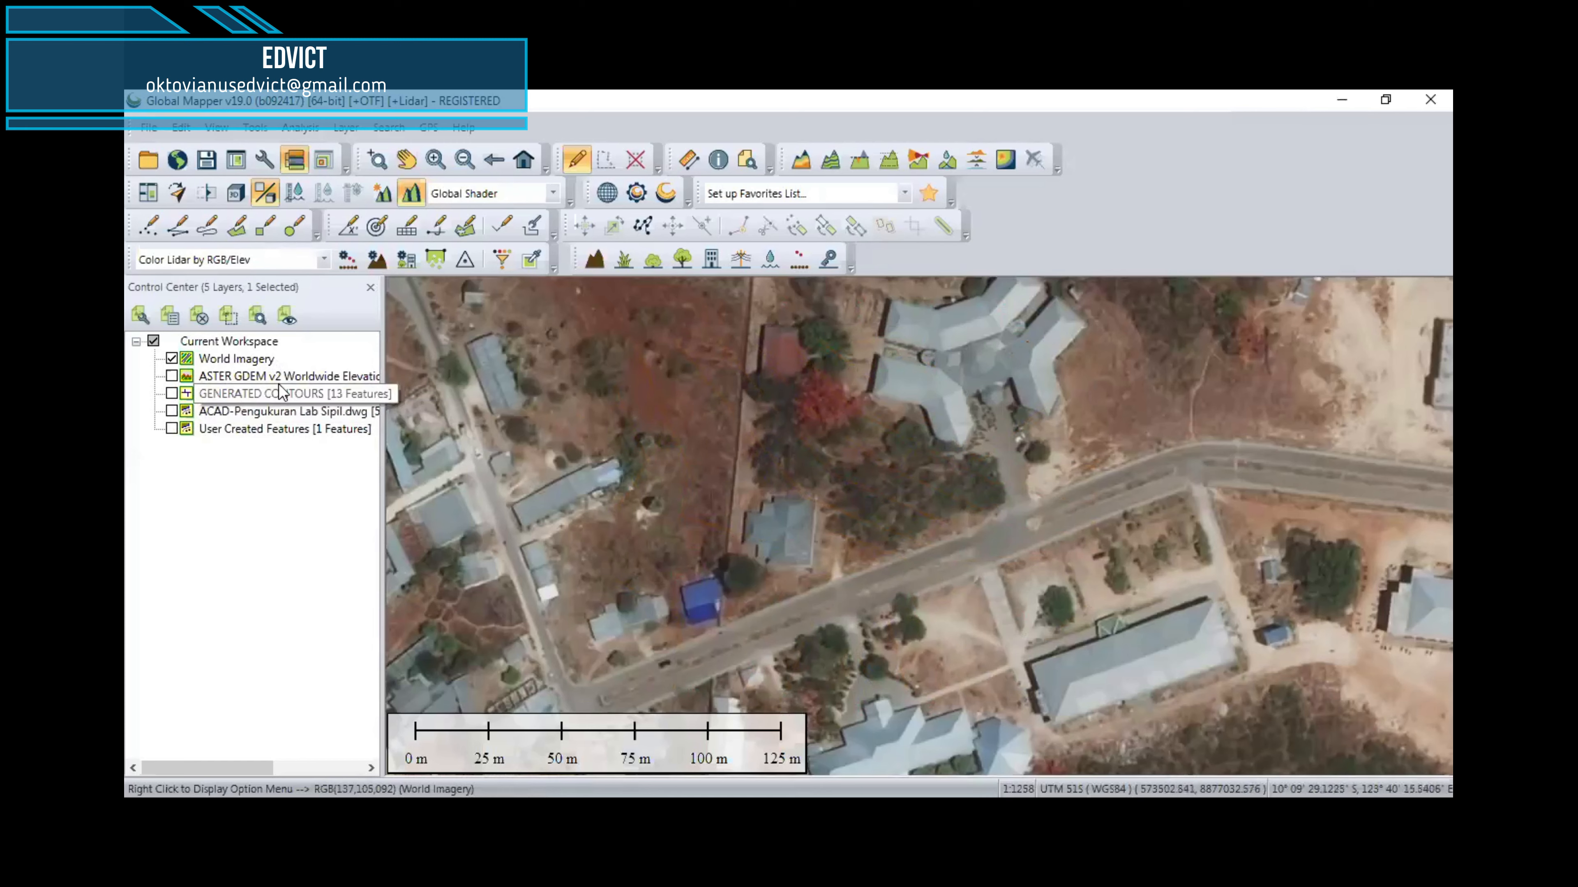
Step: Show the ACAD-Pengukuran Lab Sipil.dwg layer over the World Imagery and inspect the survey drawing
left_click(275, 405)
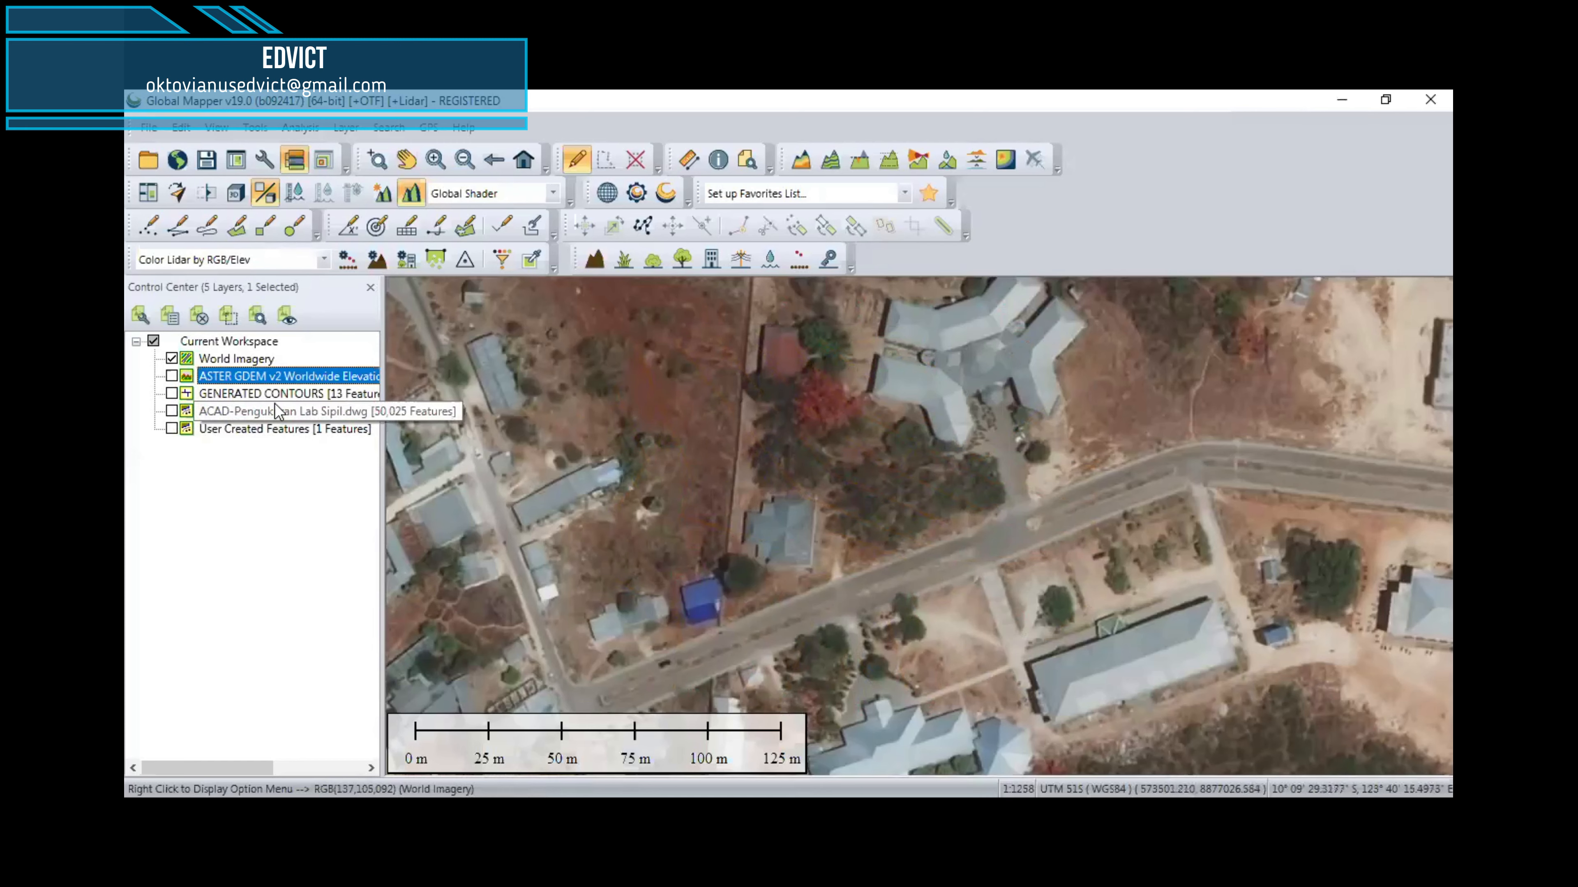
left_click(277, 399)
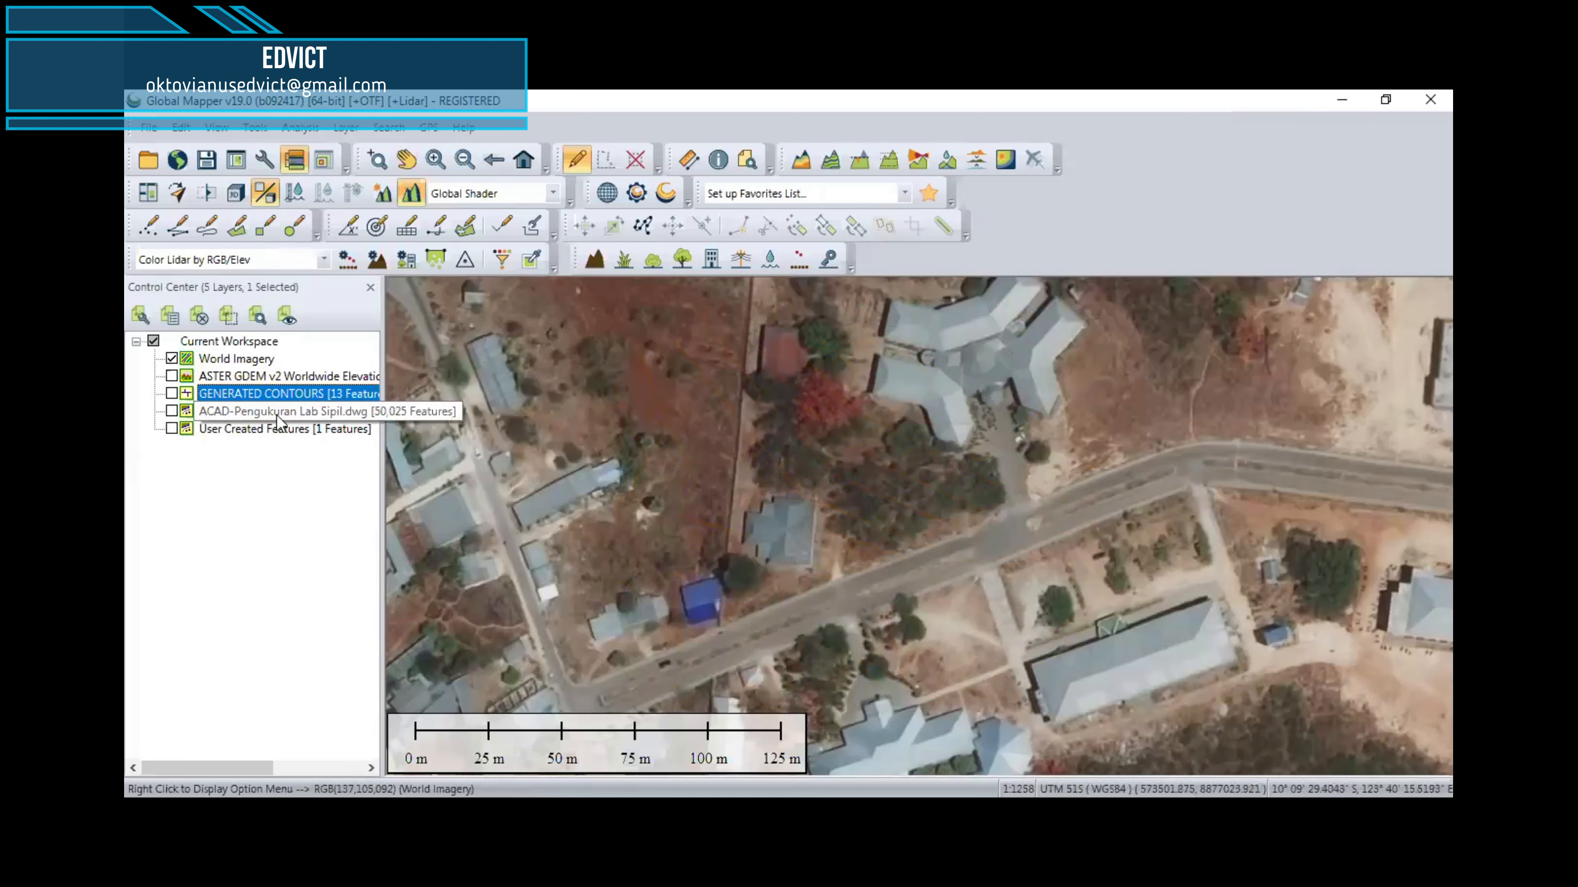
left_click(171, 411)
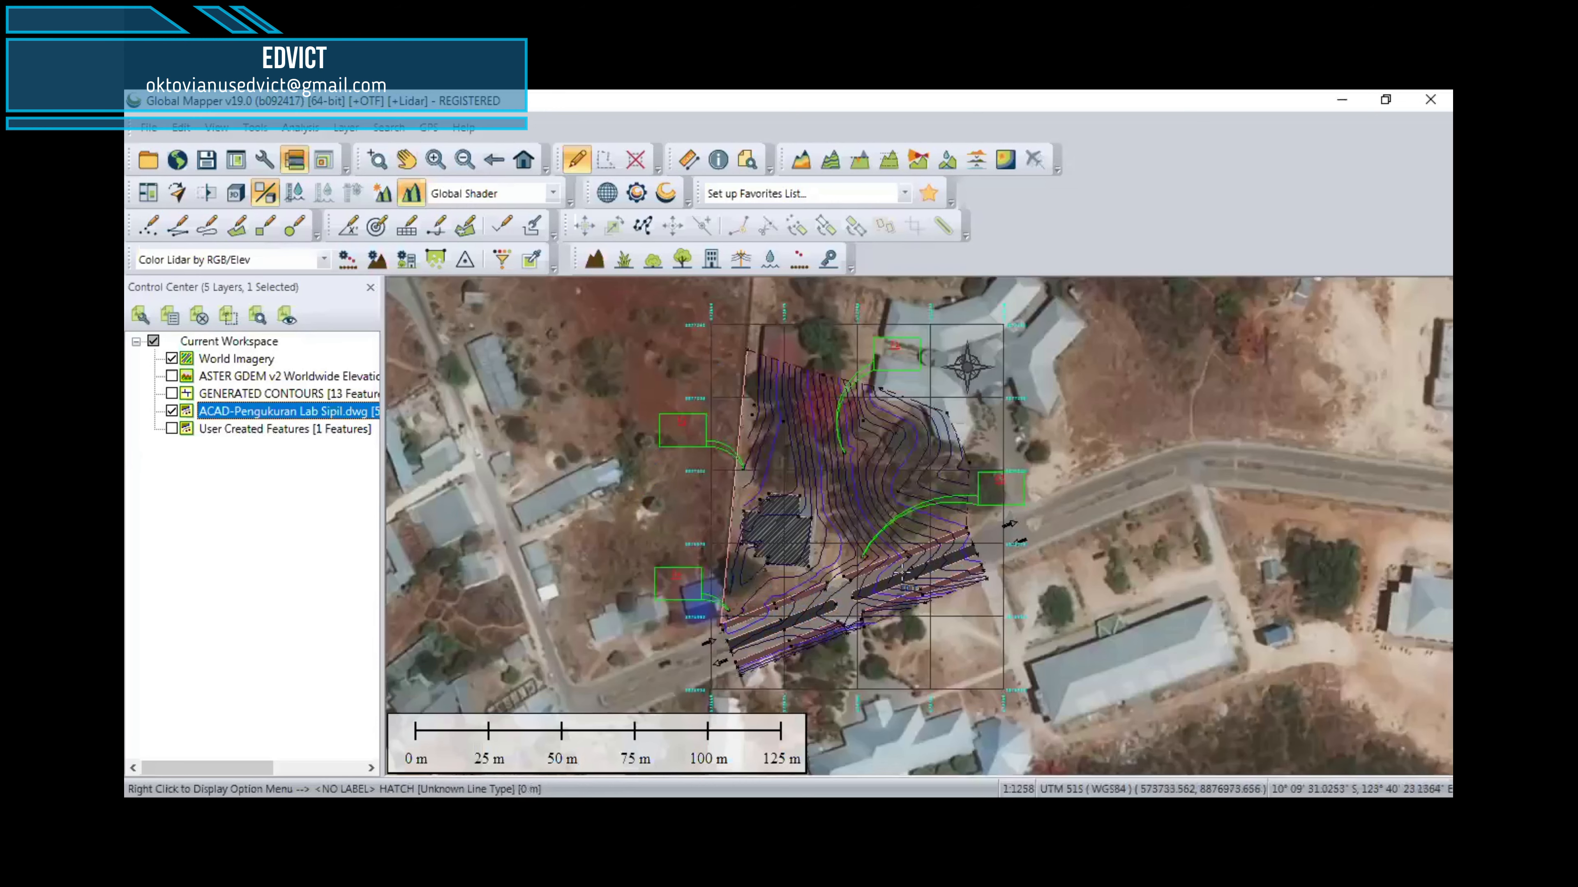
scroll(884, 578, "up", 1)
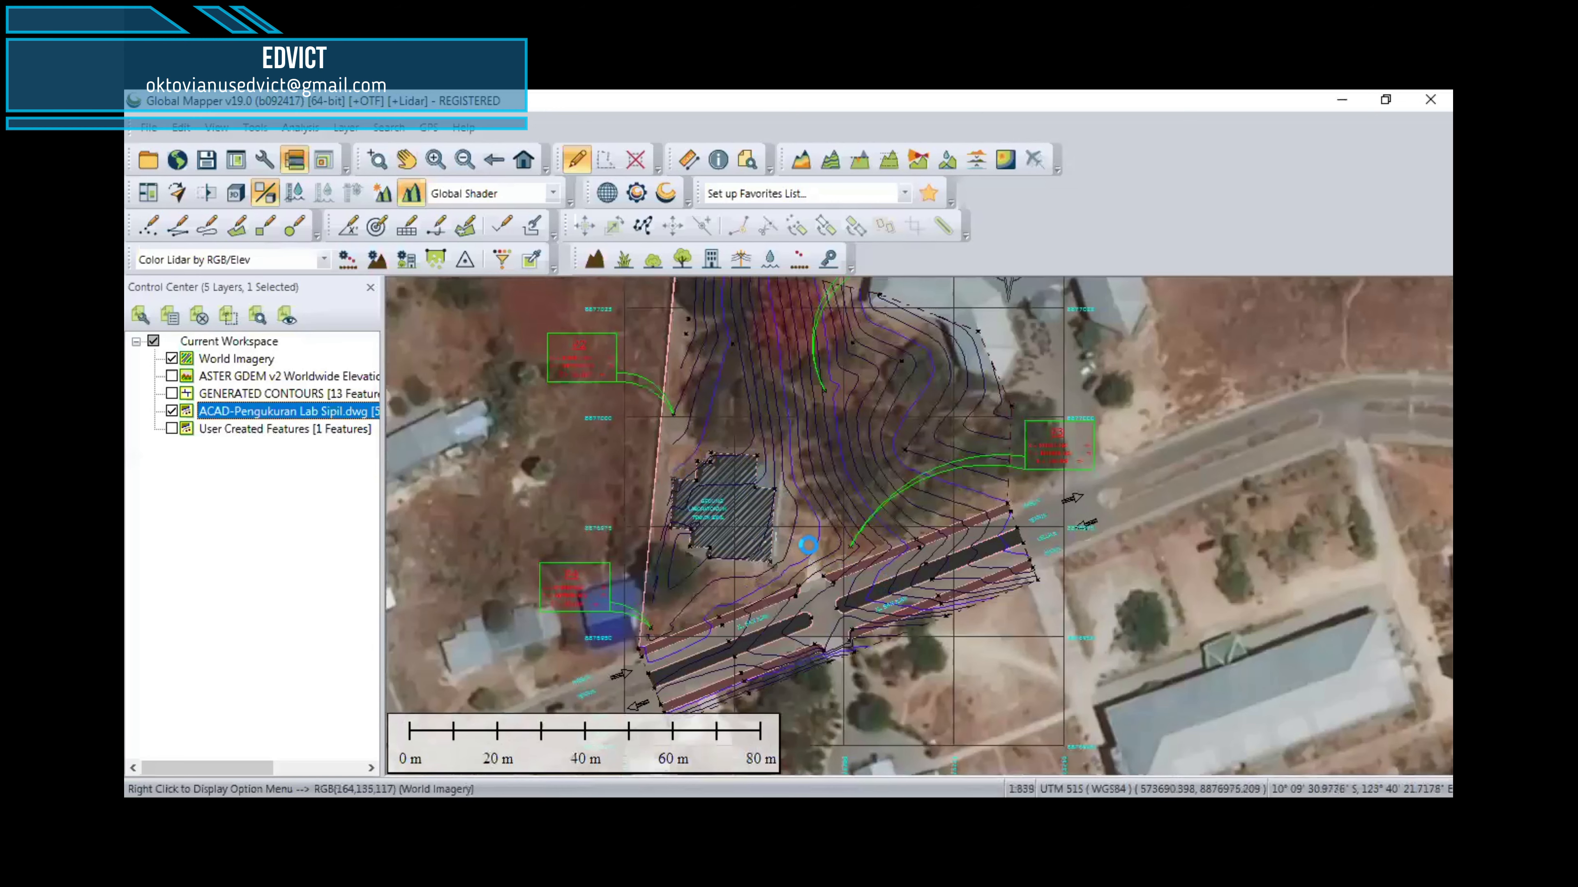
scroll(808, 545, "down", 1)
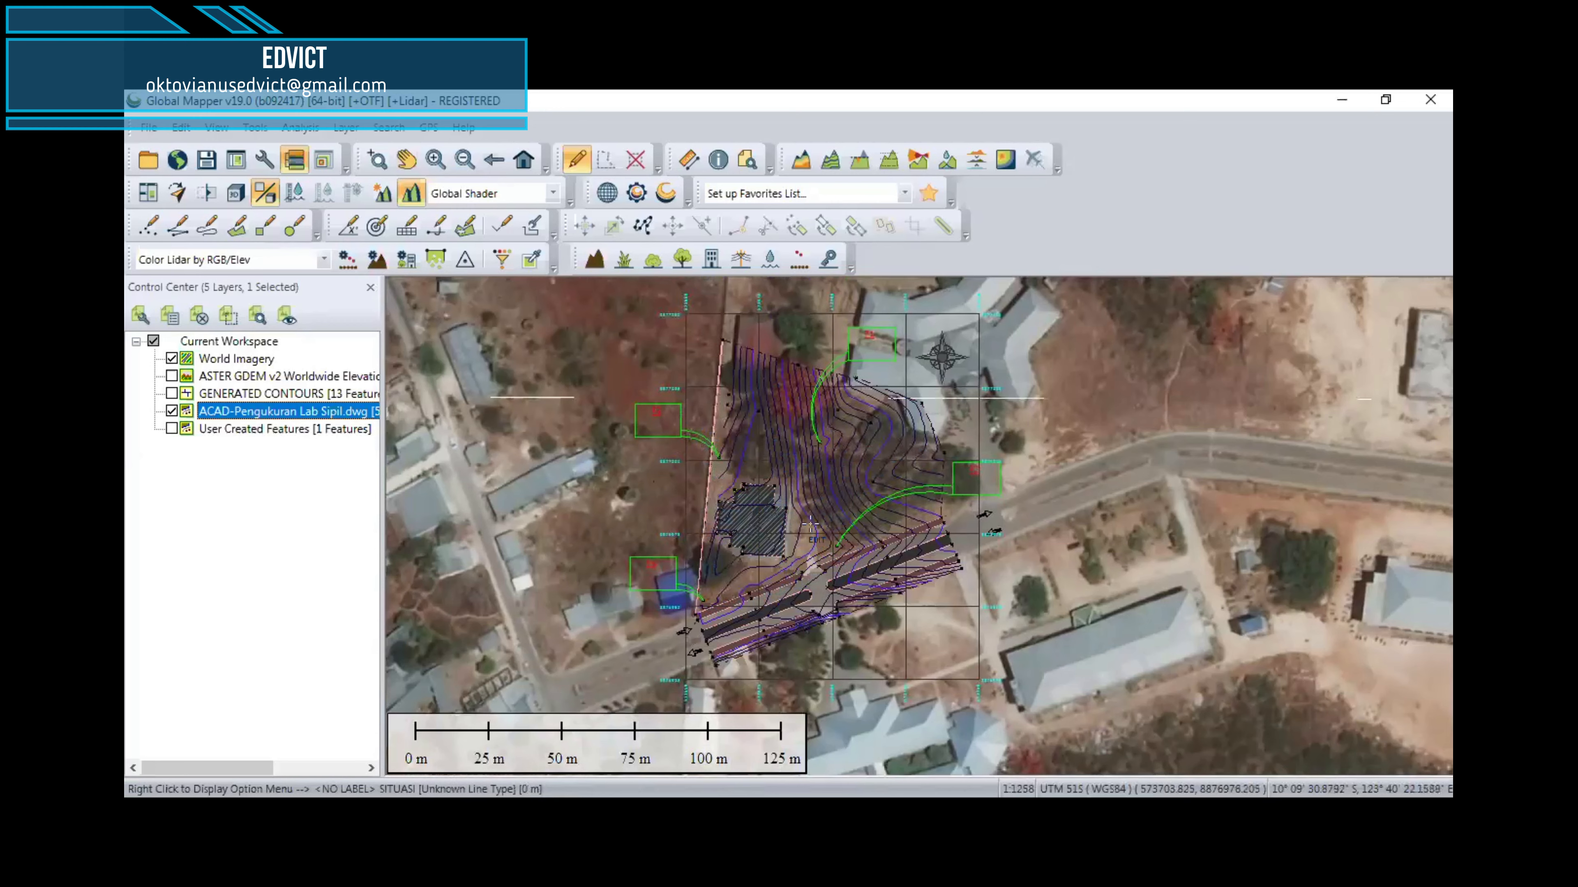
right_click(224, 429)
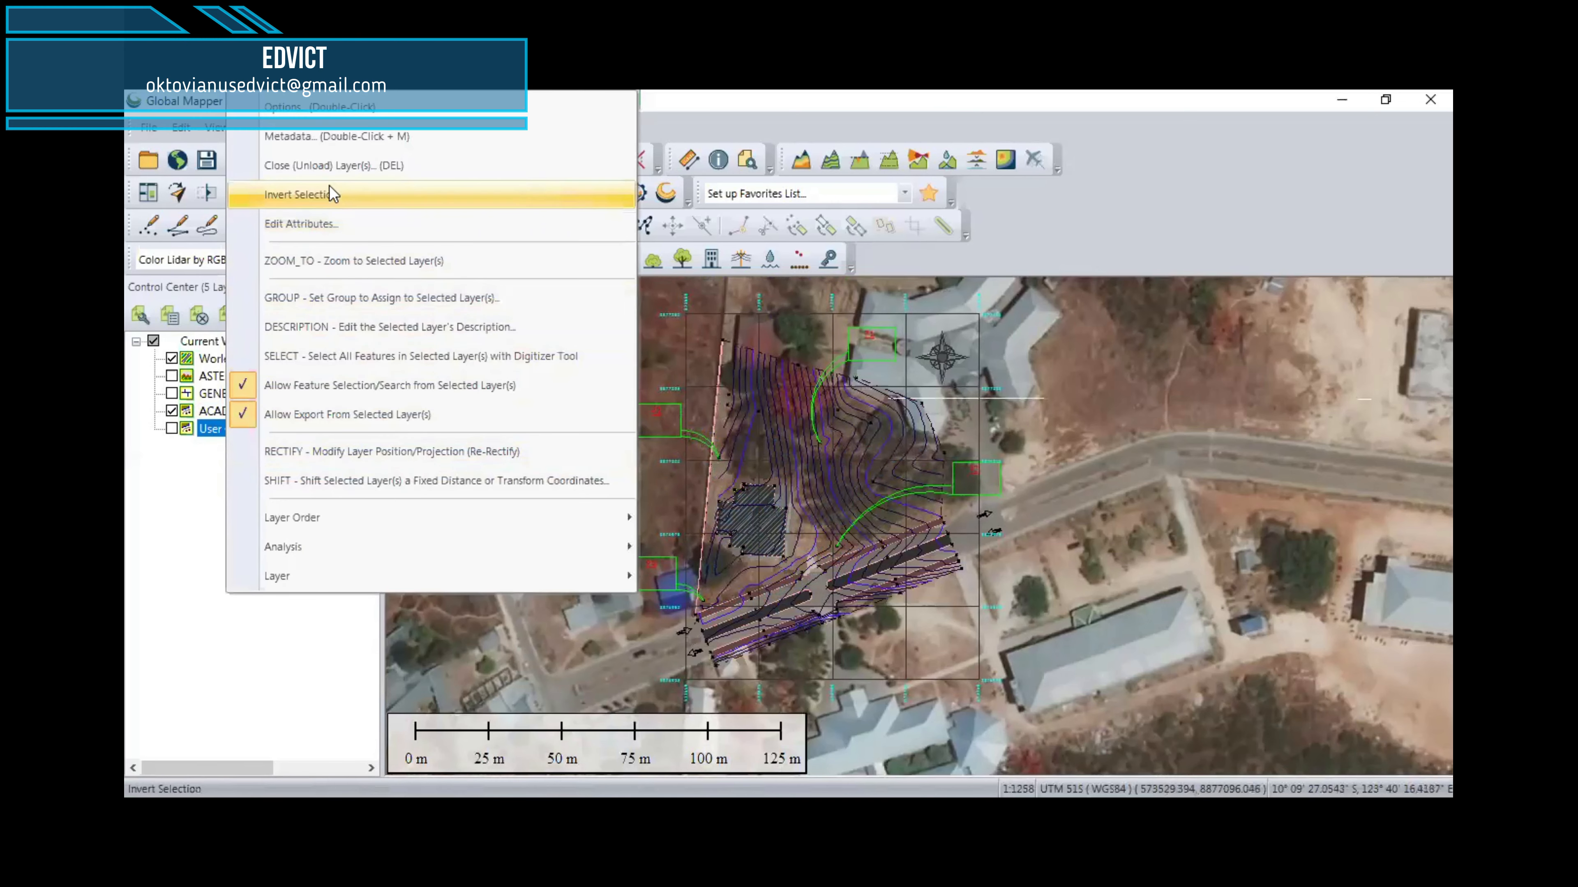
left_click(324, 165)
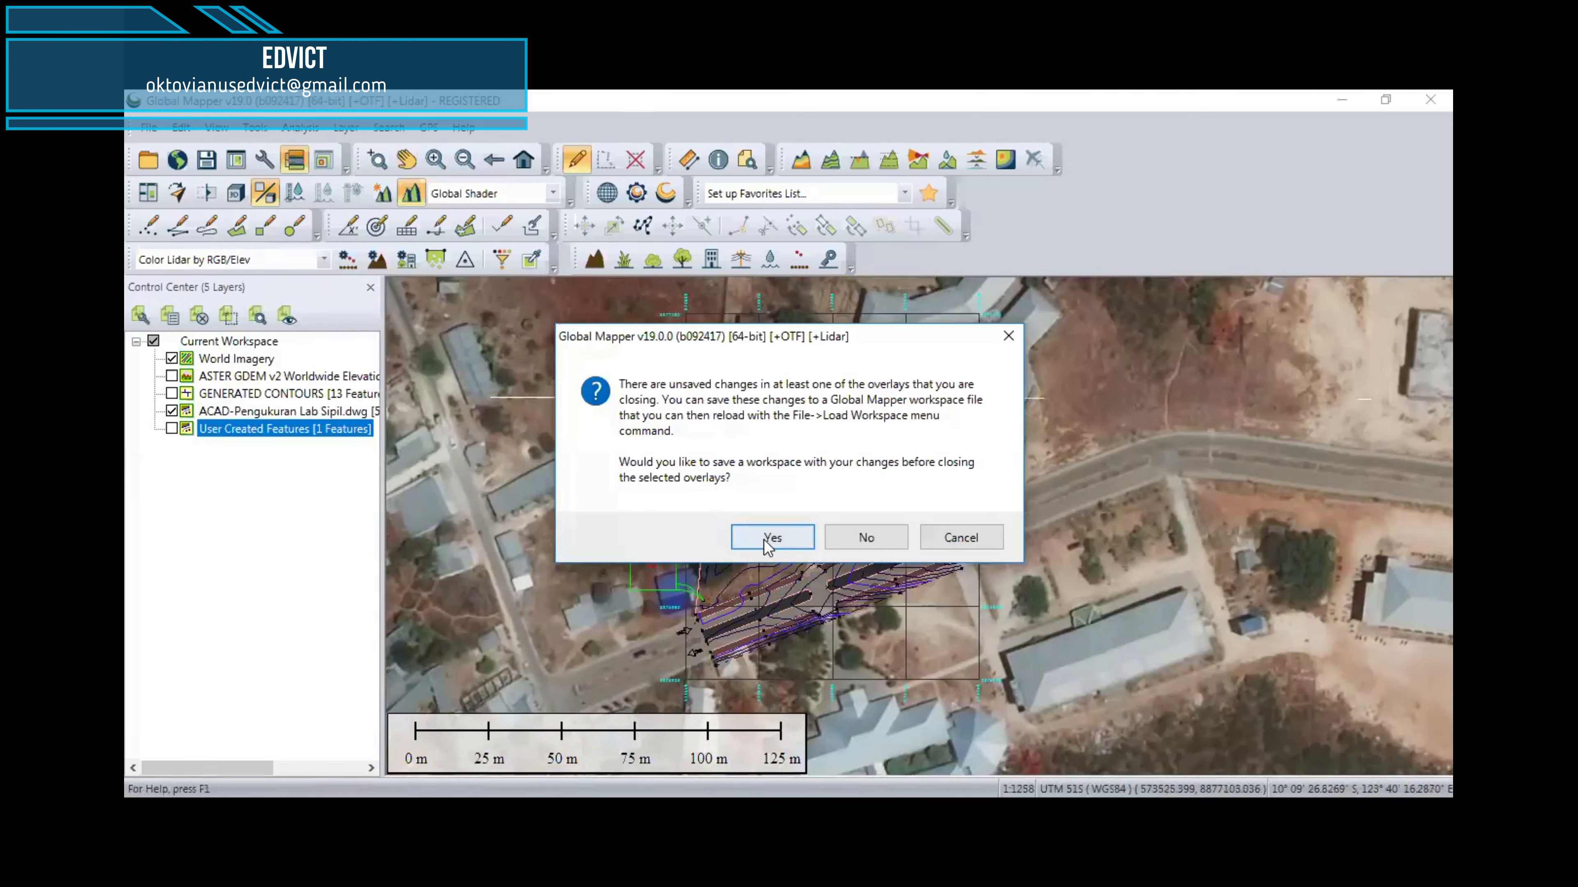
left_click(735, 540)
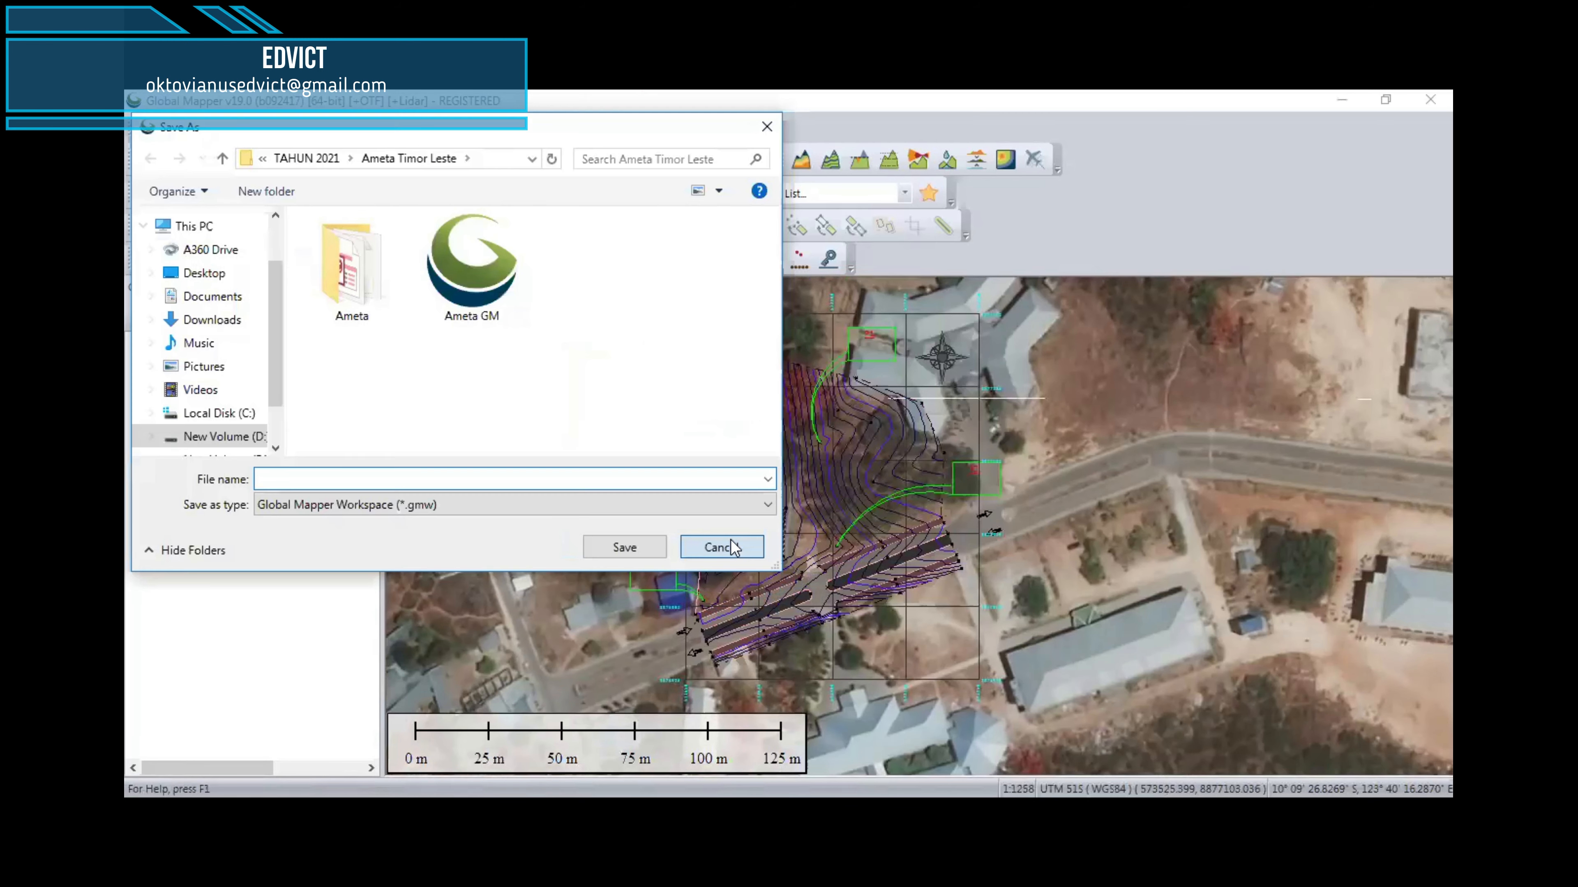
left_click(715, 545)
Step: Unload the User Created Features, GENERATED CONTOURS and ASTER GDEM v2 layers without saving the workspace
right_click(249, 433)
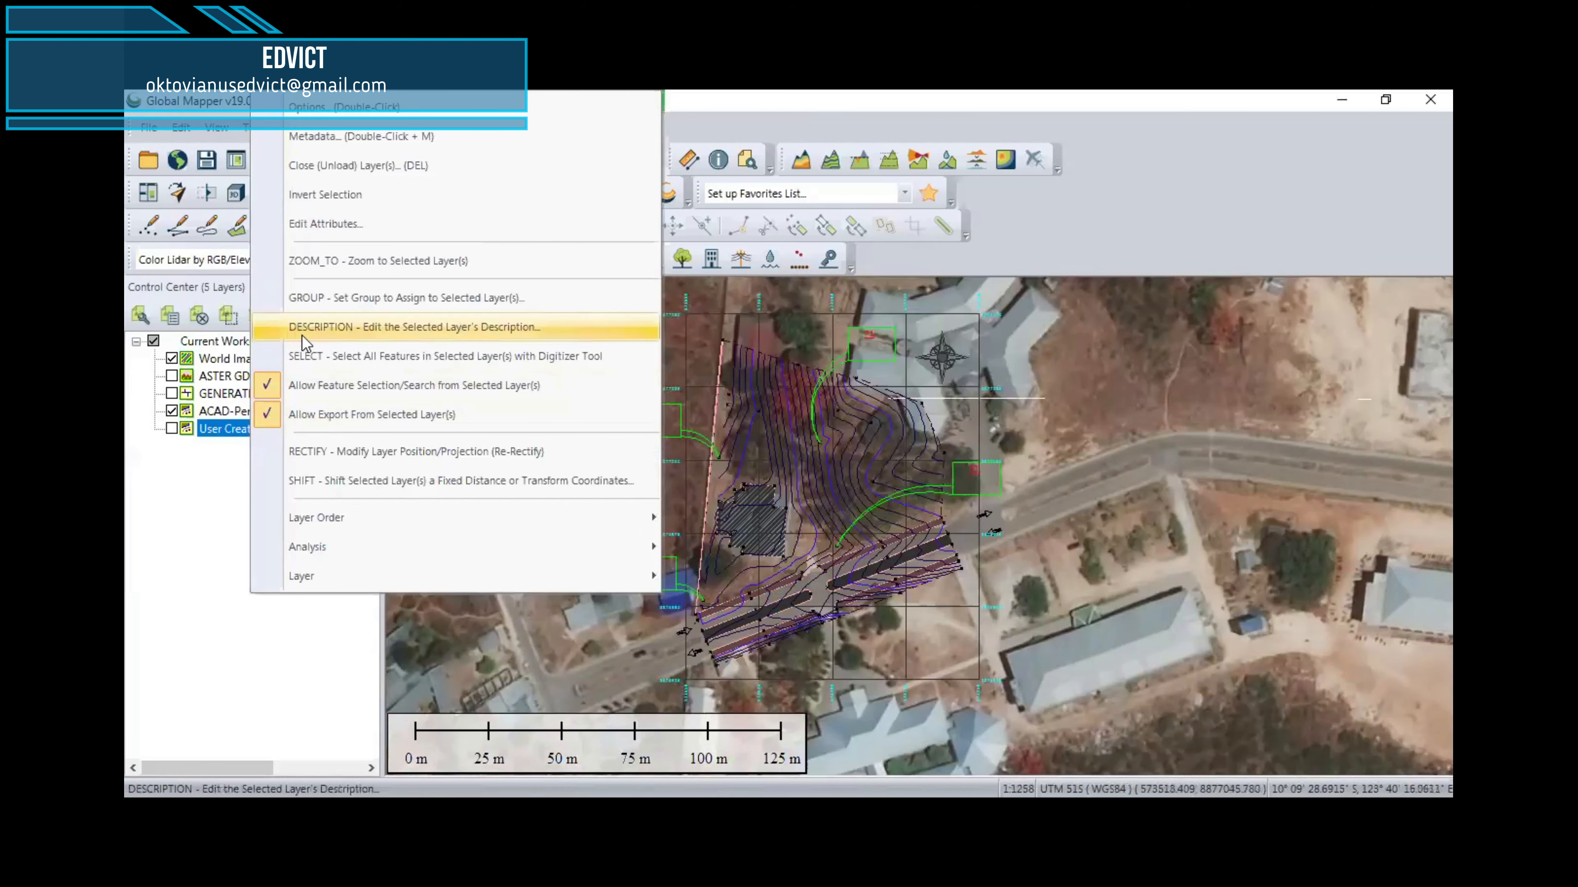
left_click(340, 167)
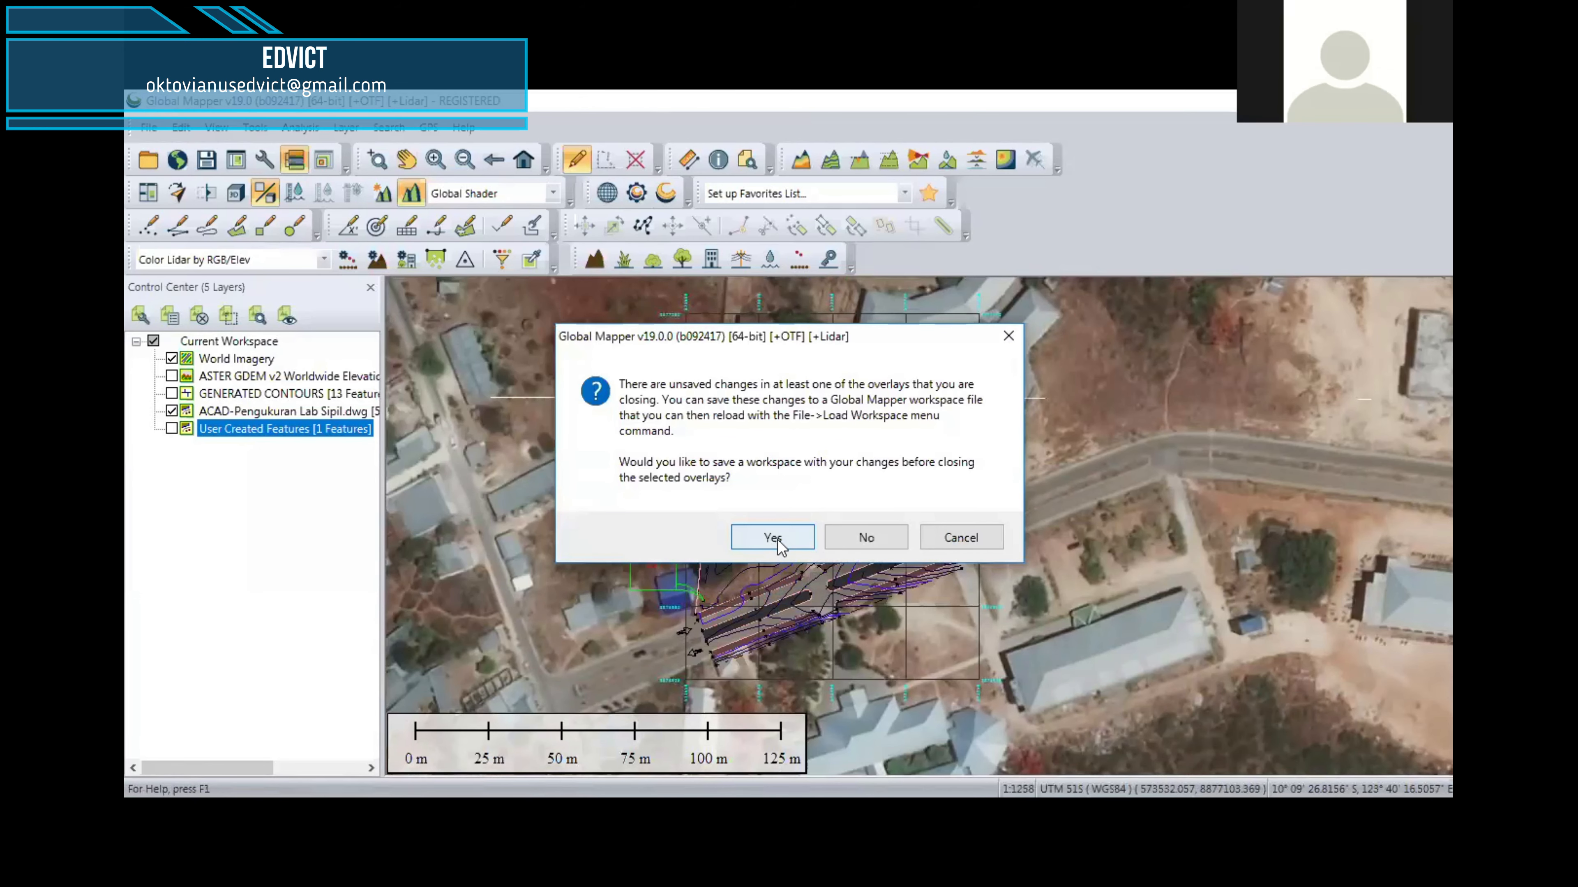
left_click(865, 538)
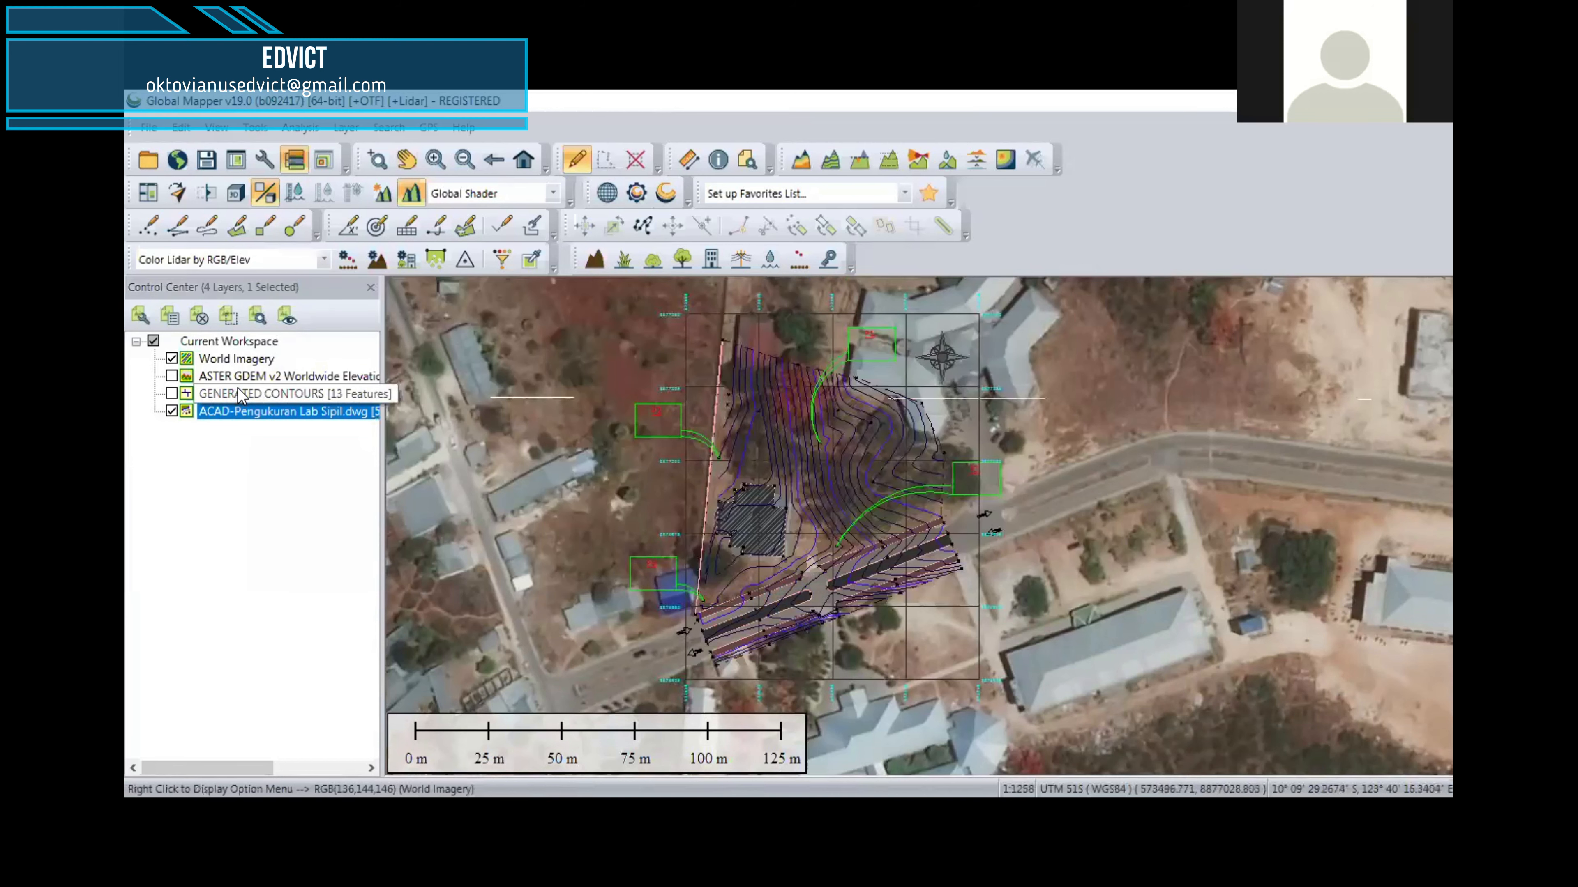
right_click(238, 398)
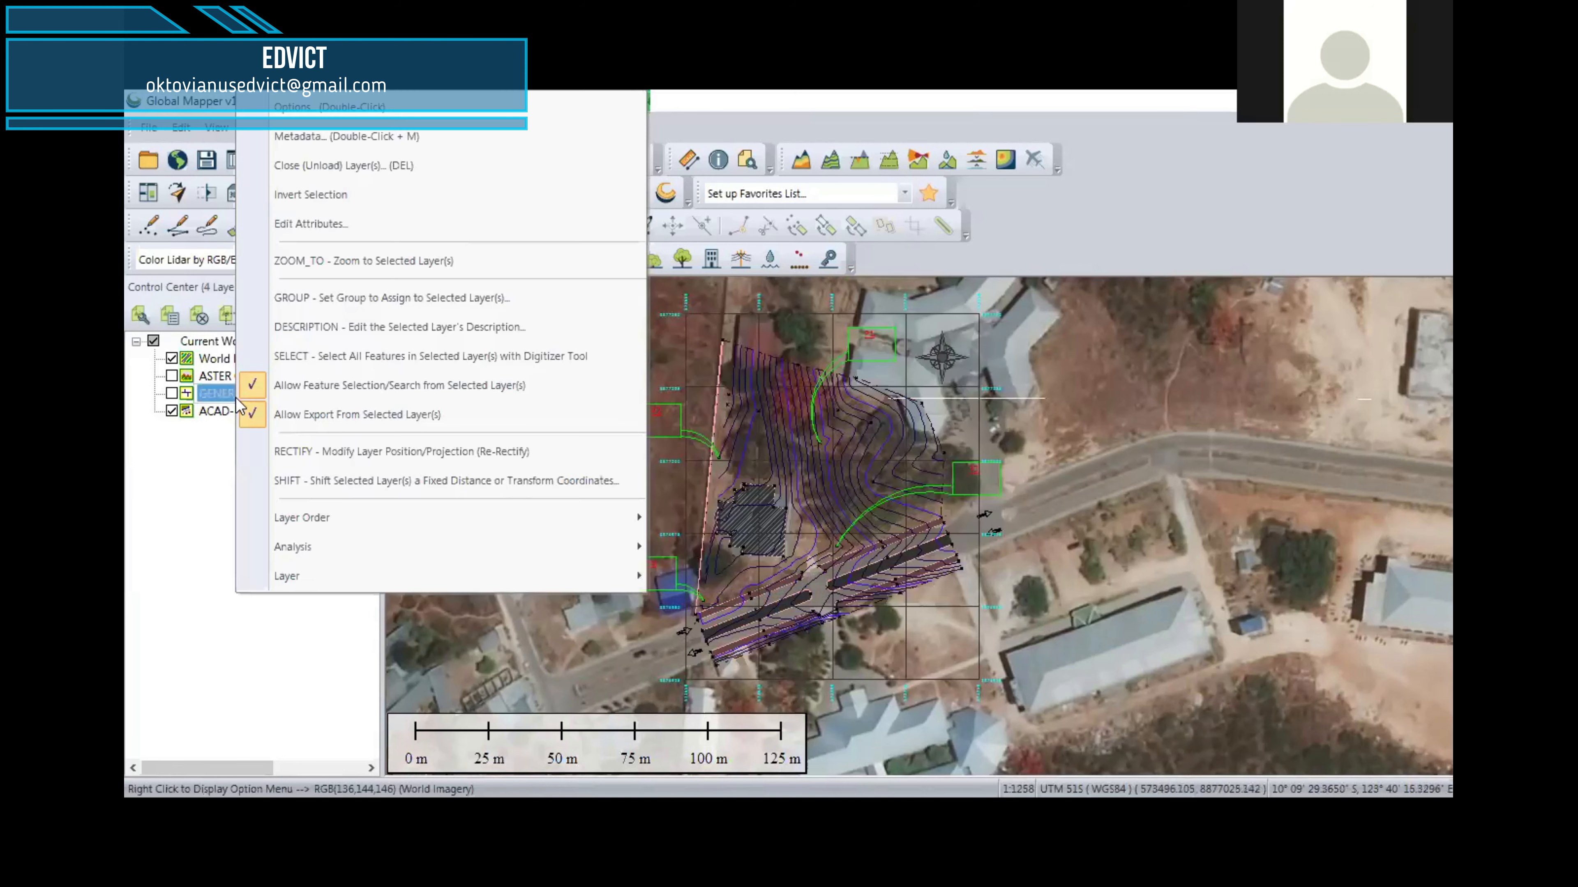
left_click(318, 168)
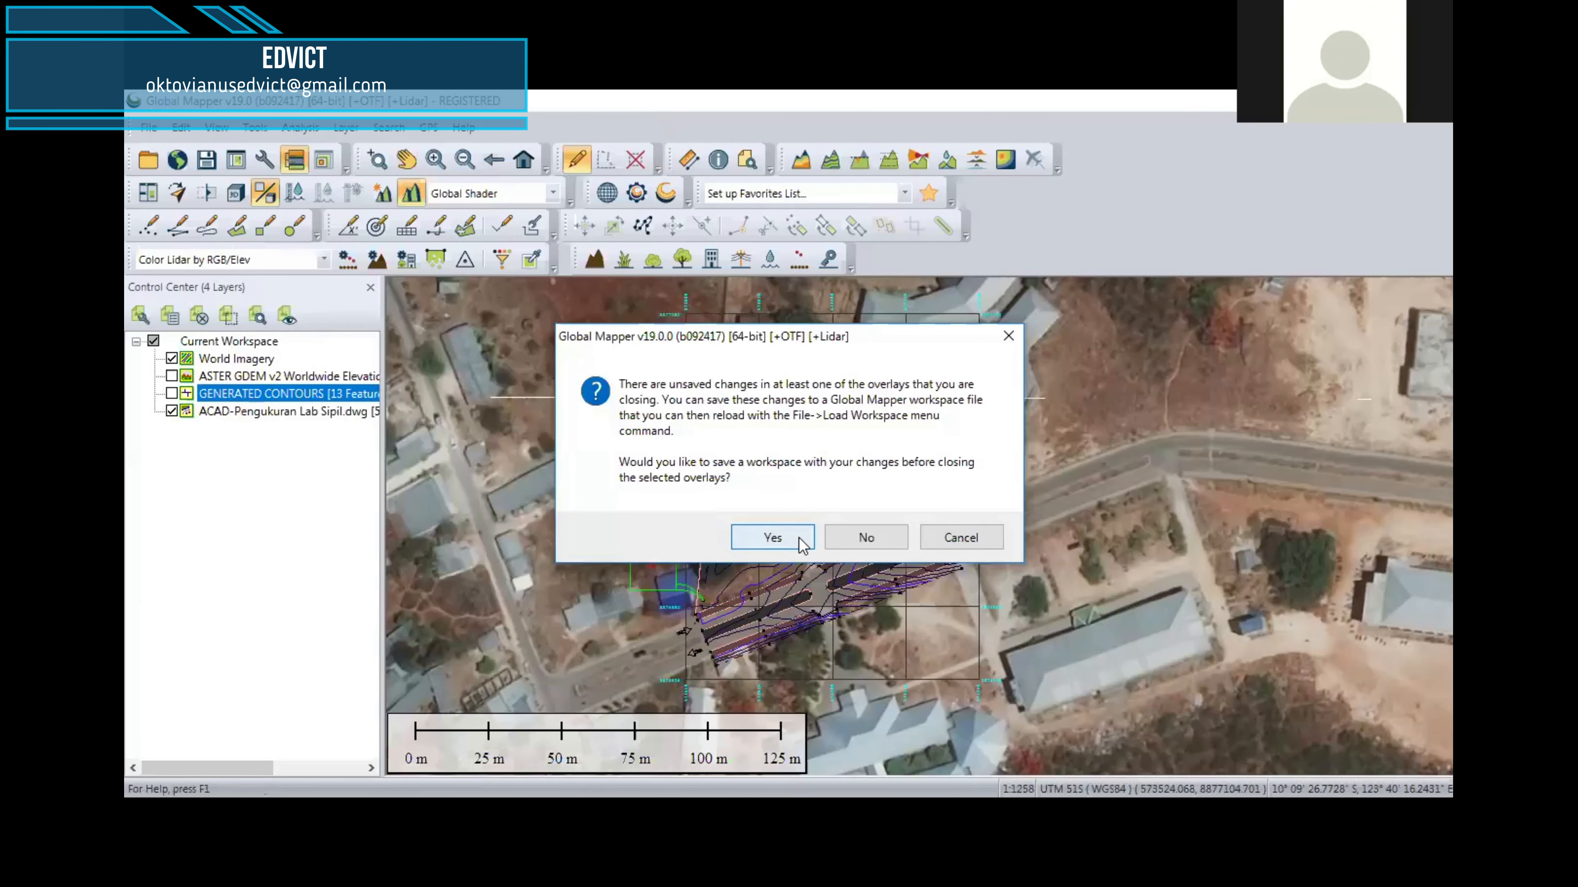
left_click(865, 539)
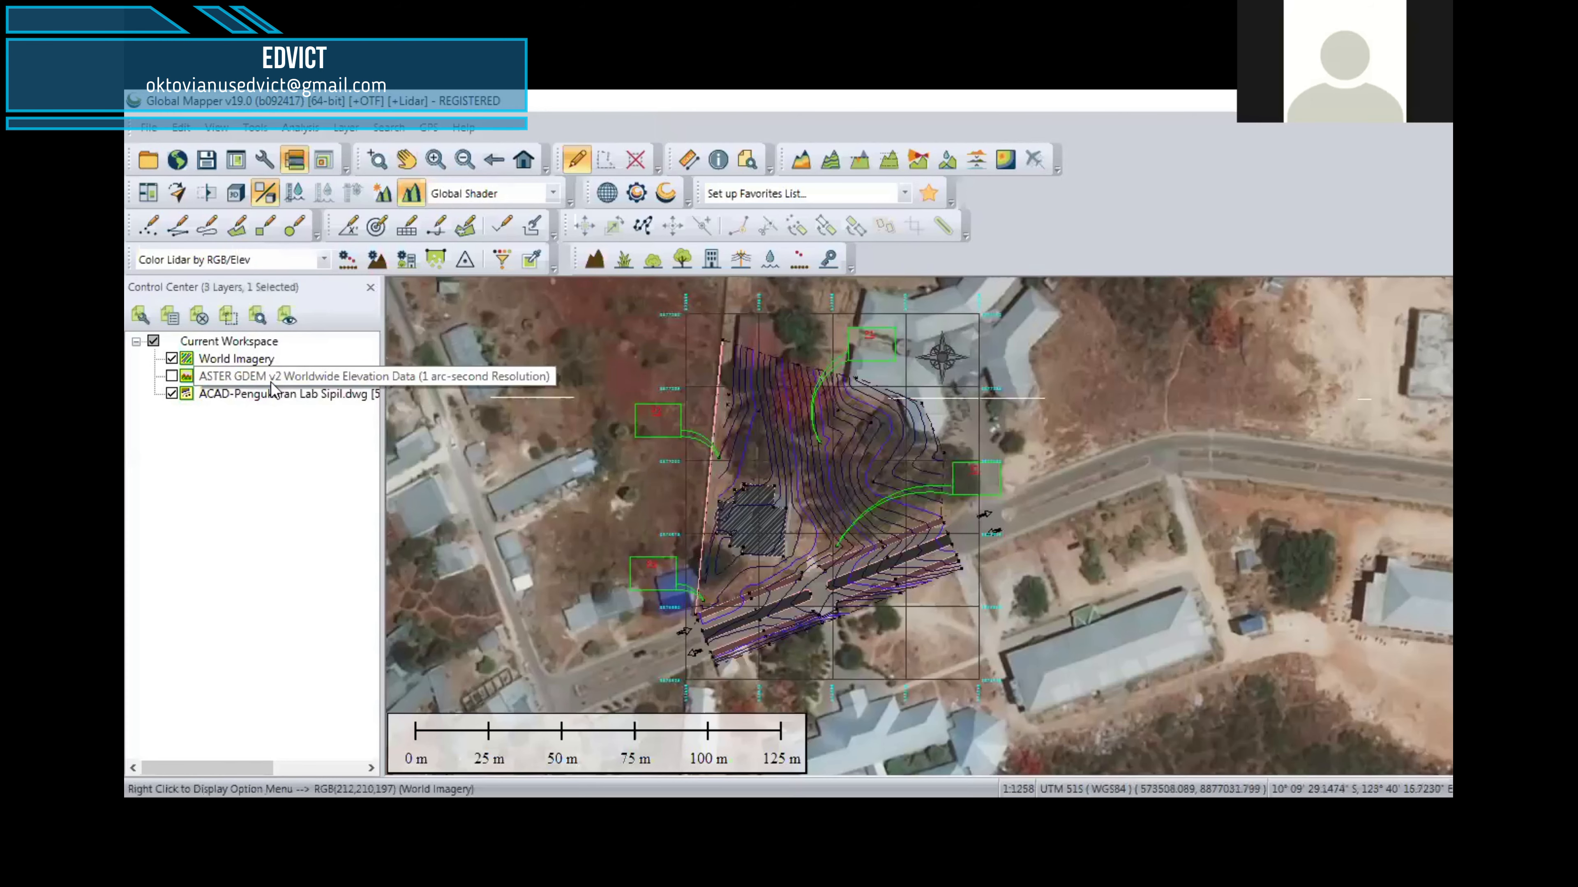
right_click(270, 386)
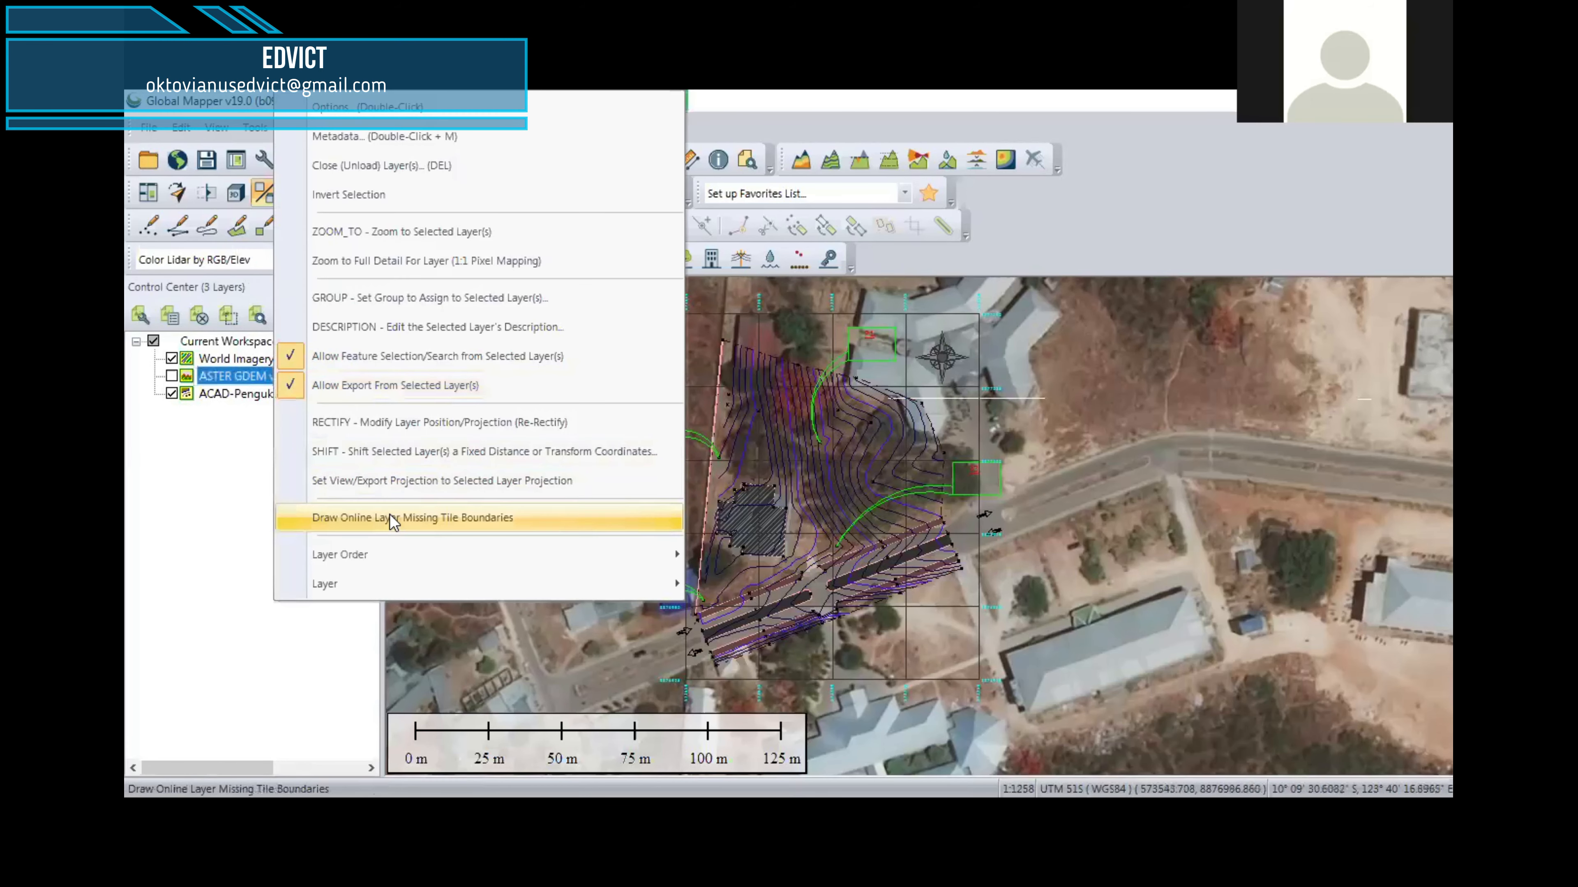
left_click(382, 177)
left_click(866, 536)
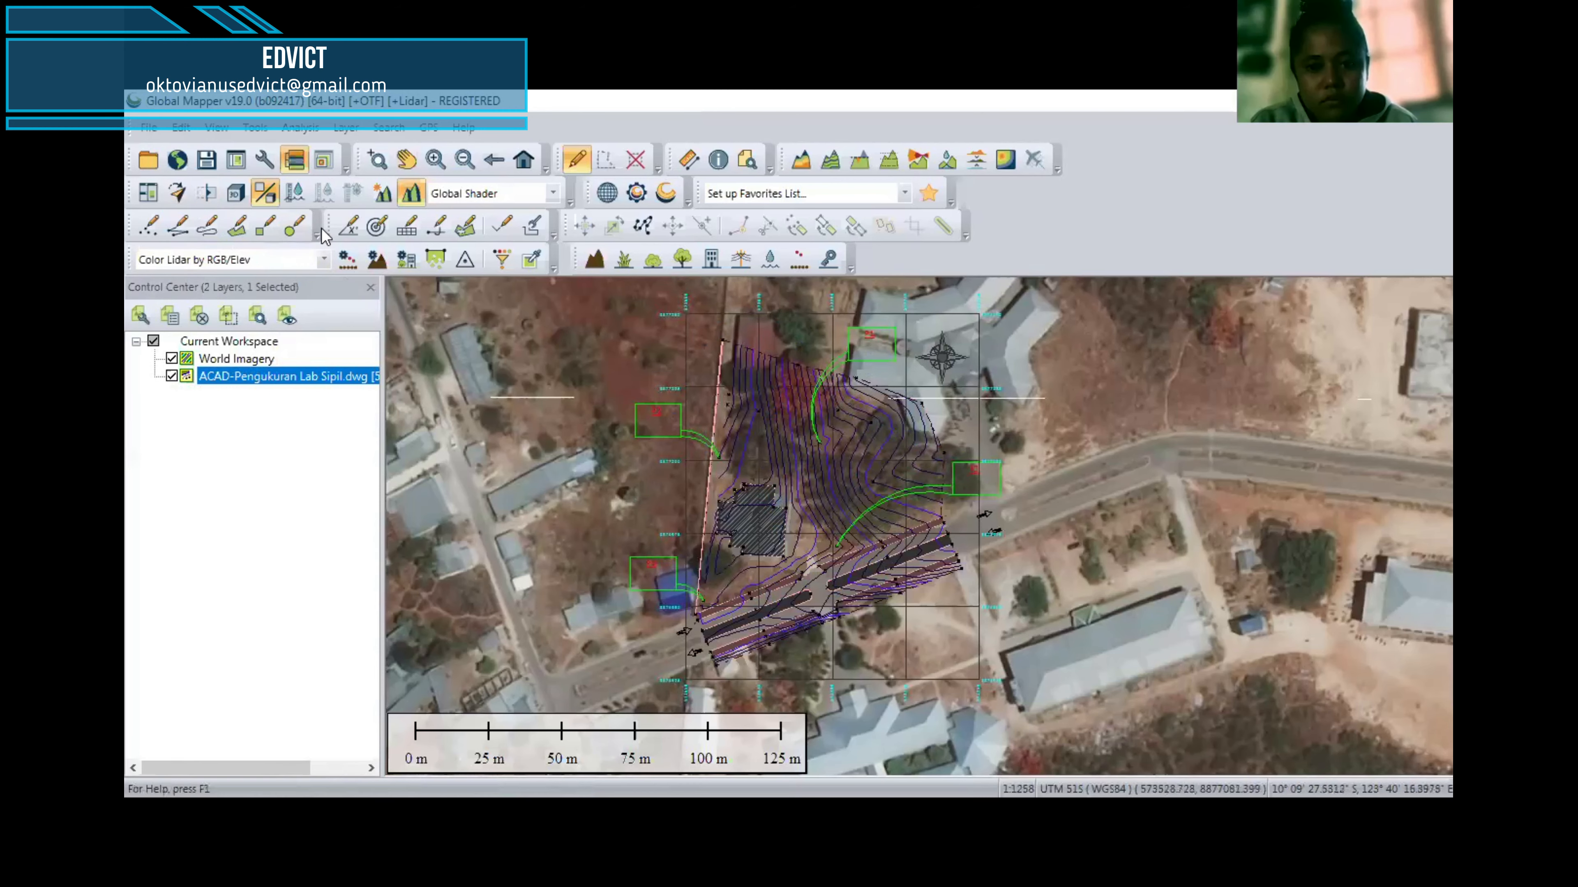
Step: Review the workspace's projection, zone, datum and planar unit settings without changing them
left_click(264, 160)
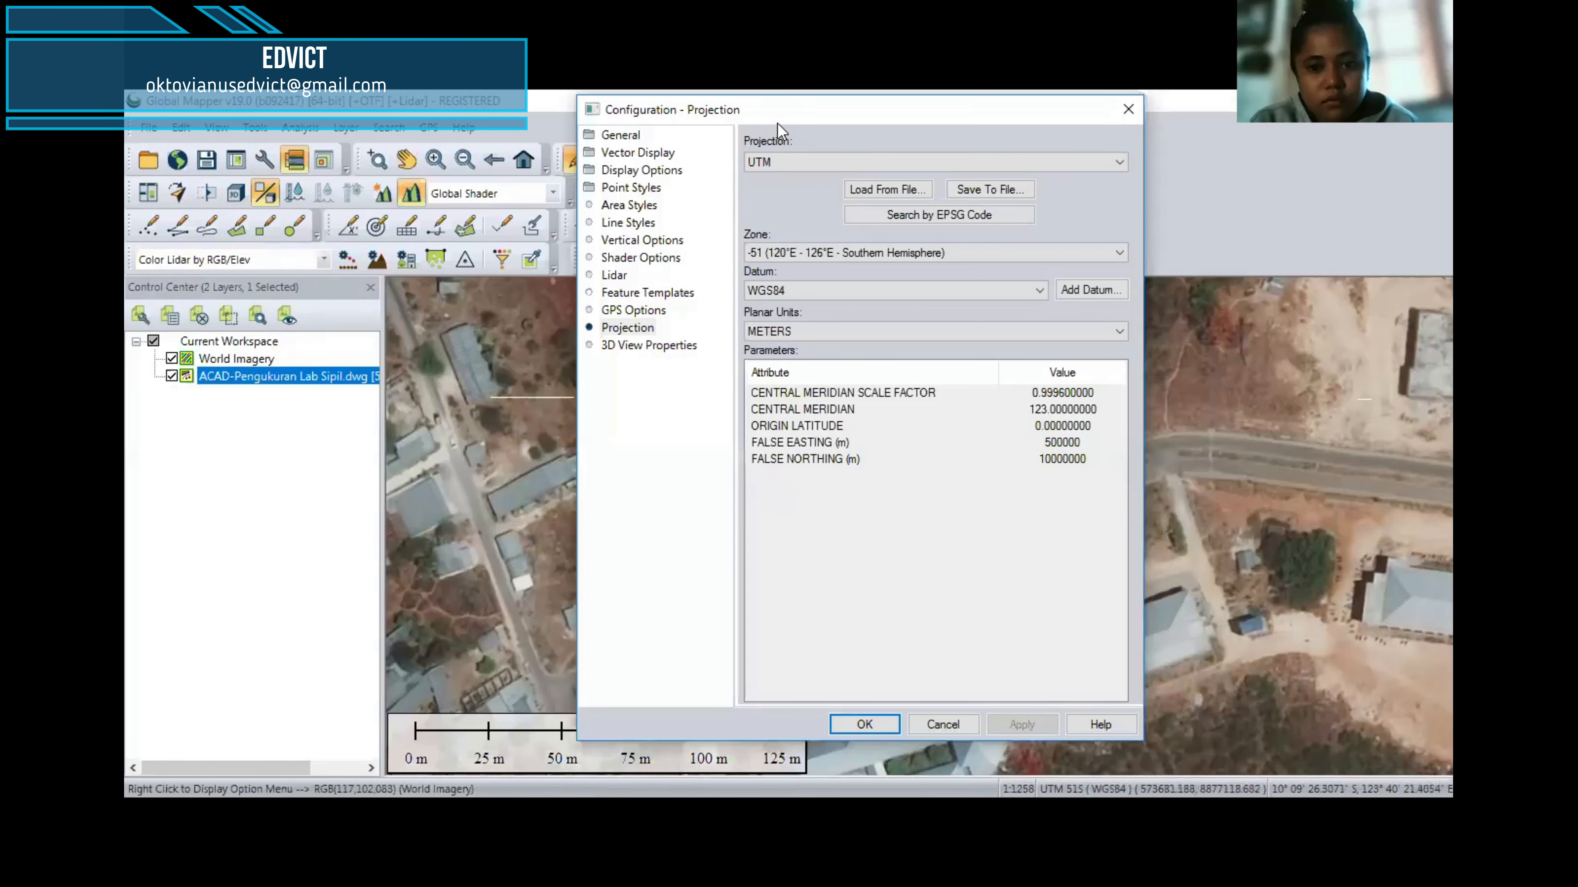
left_click_drag(781, 119, 399, 155)
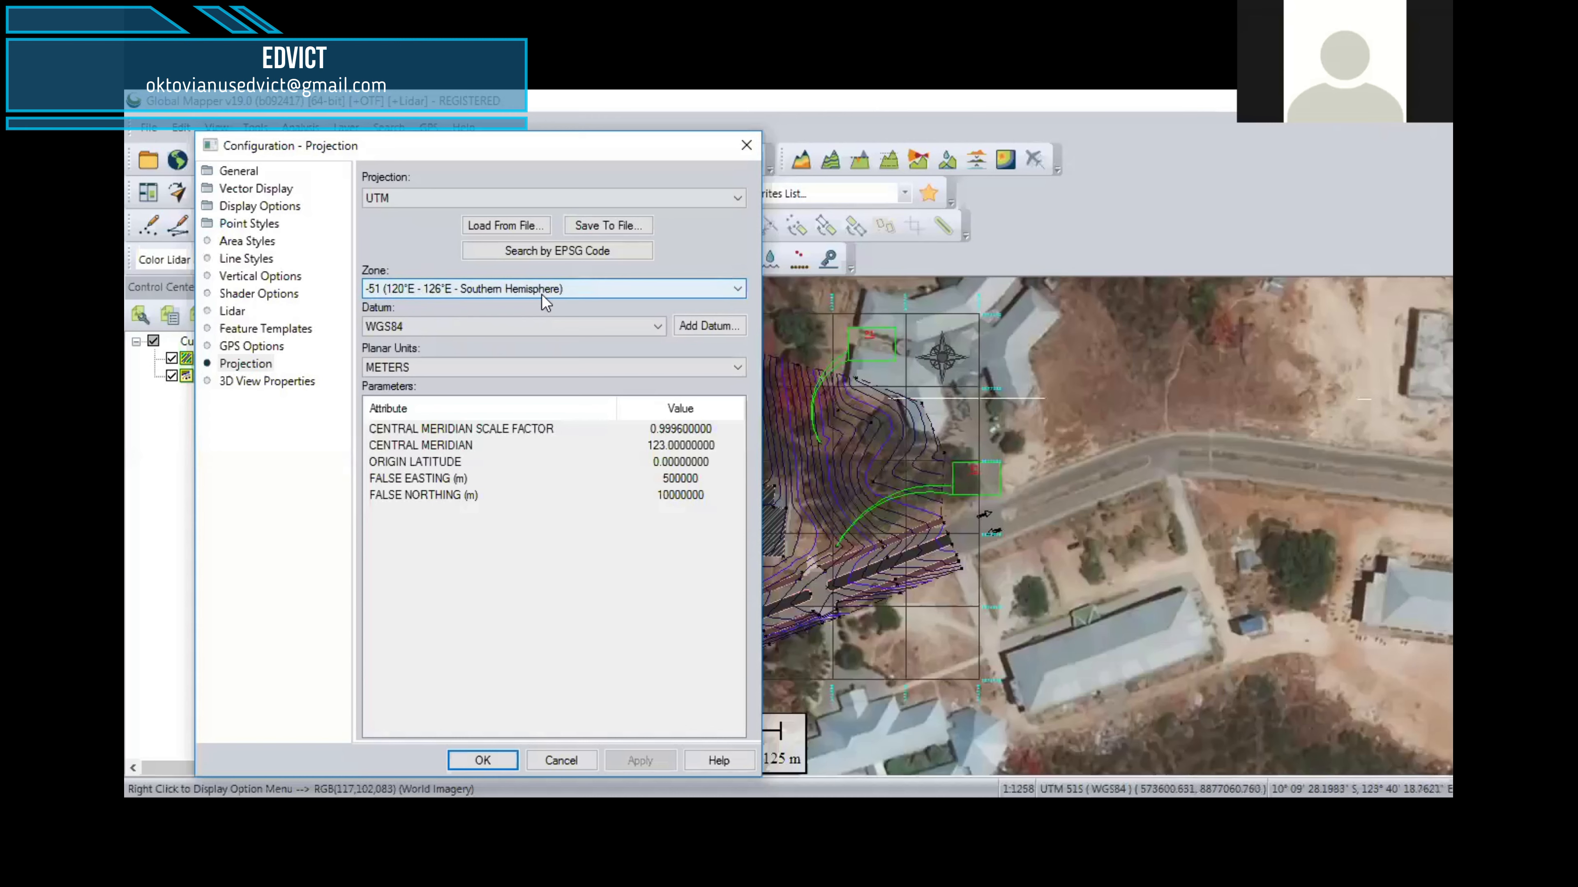
left_click(562, 761)
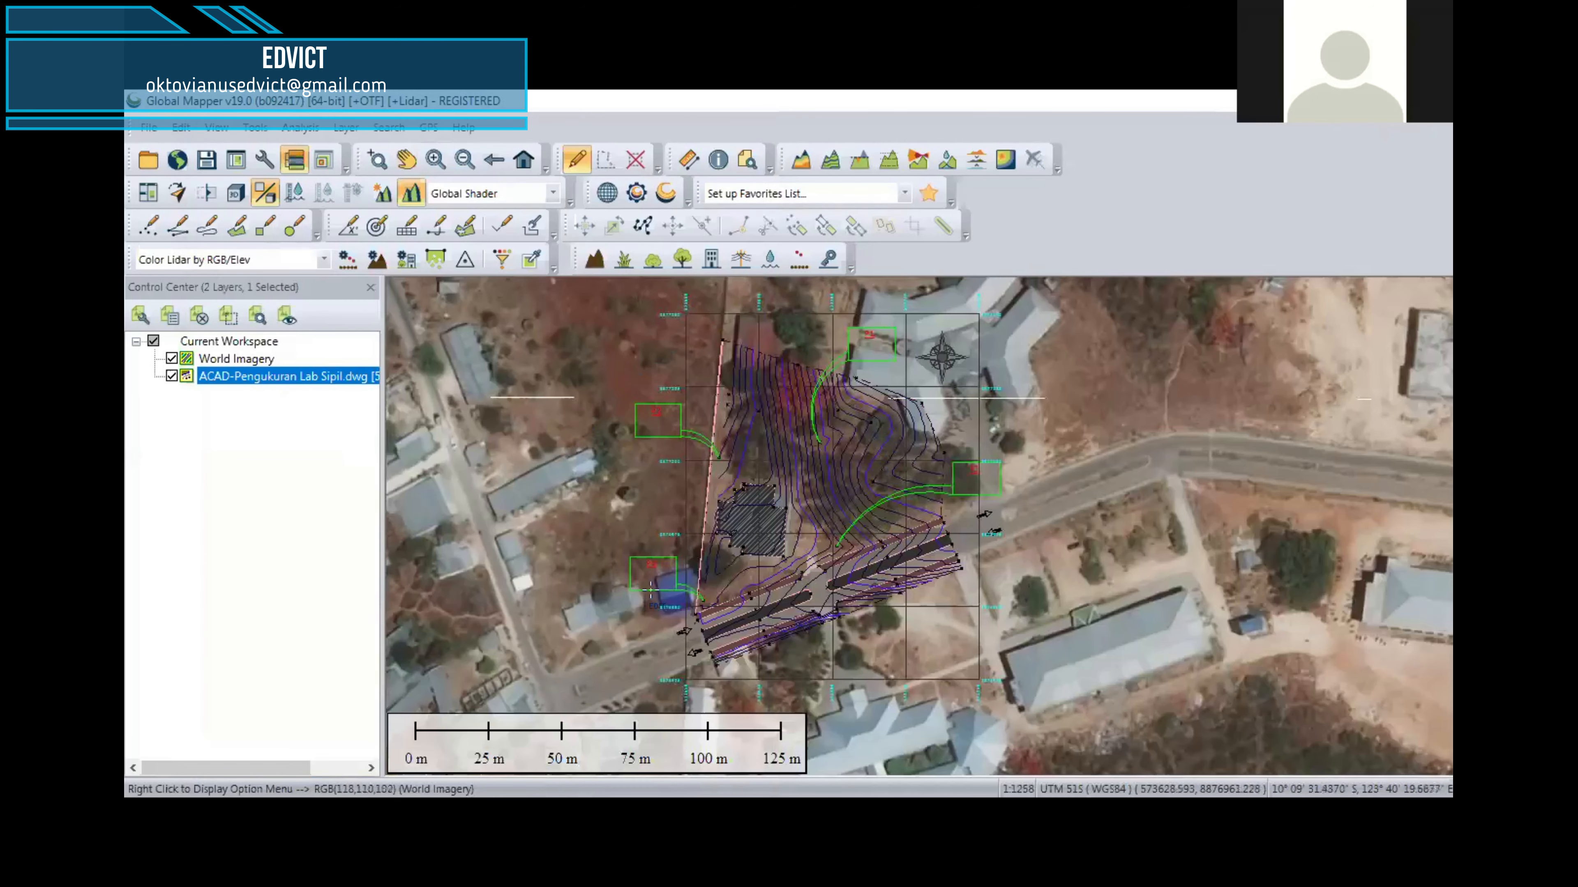
Step: Draw a polygon area enclosing the survey drawing and its surroundings, with a perimeter of about 813 m
scroll(926, 470, "down", 1)
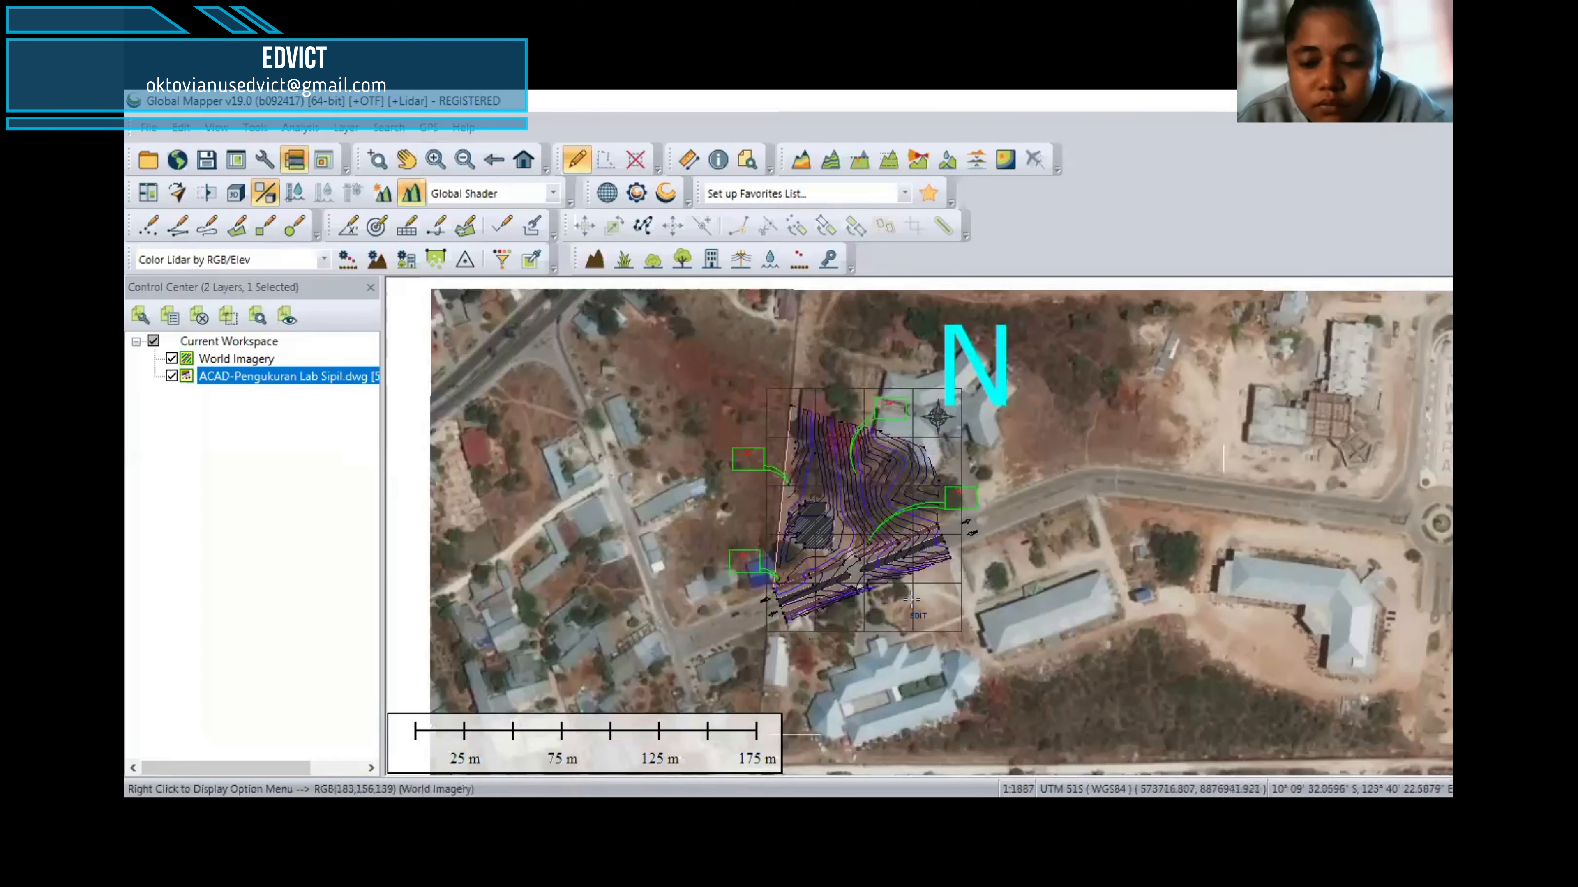
scroll(870, 477, "up", 1)
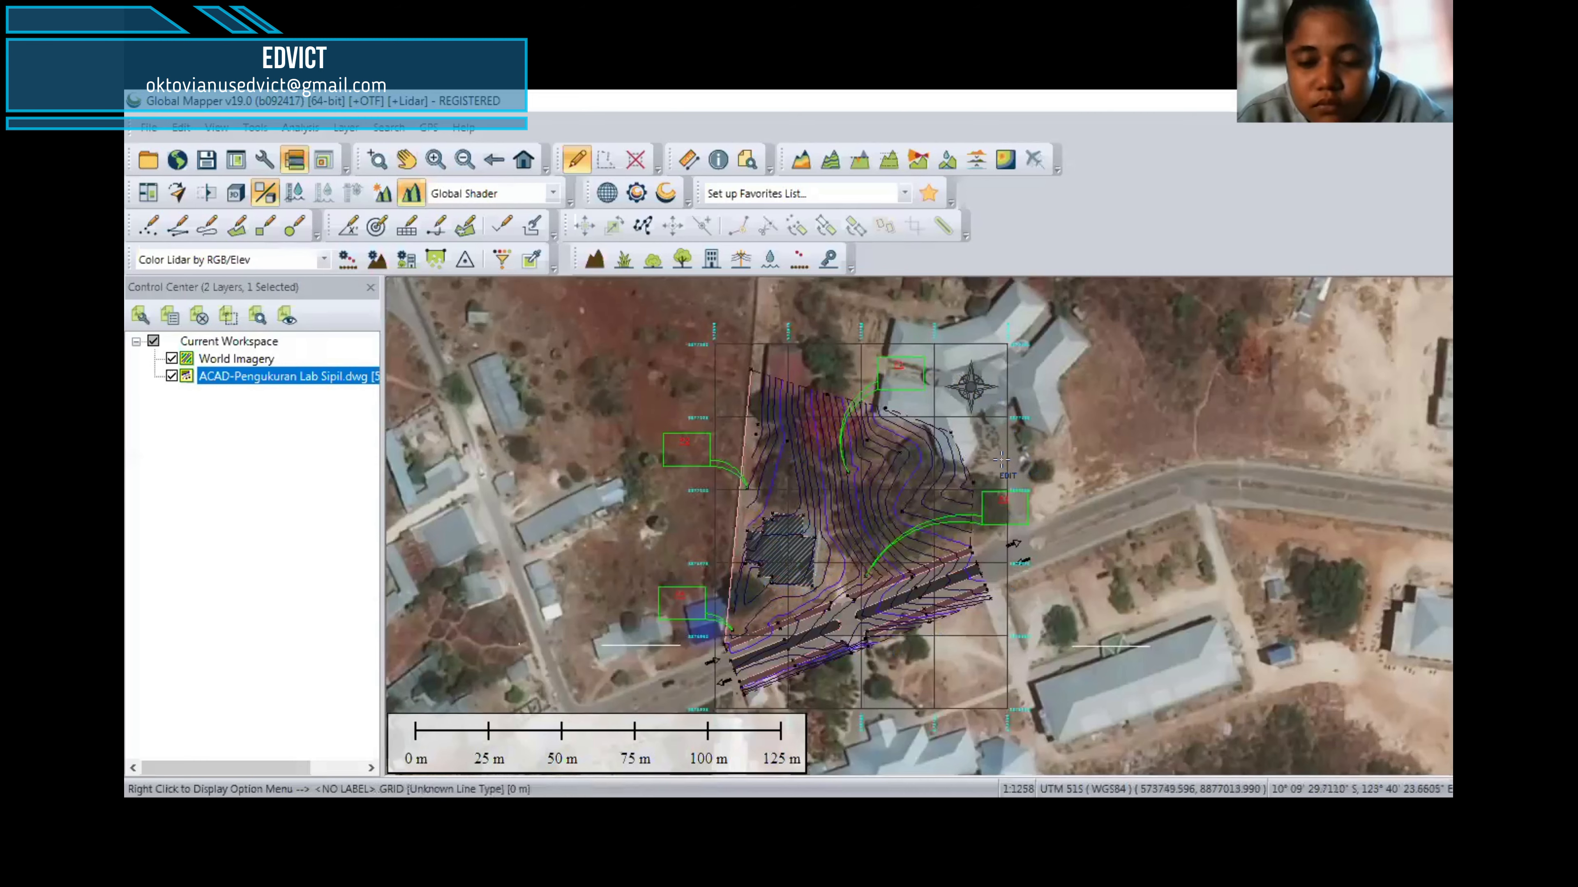
scroll(990, 458, "down", 1)
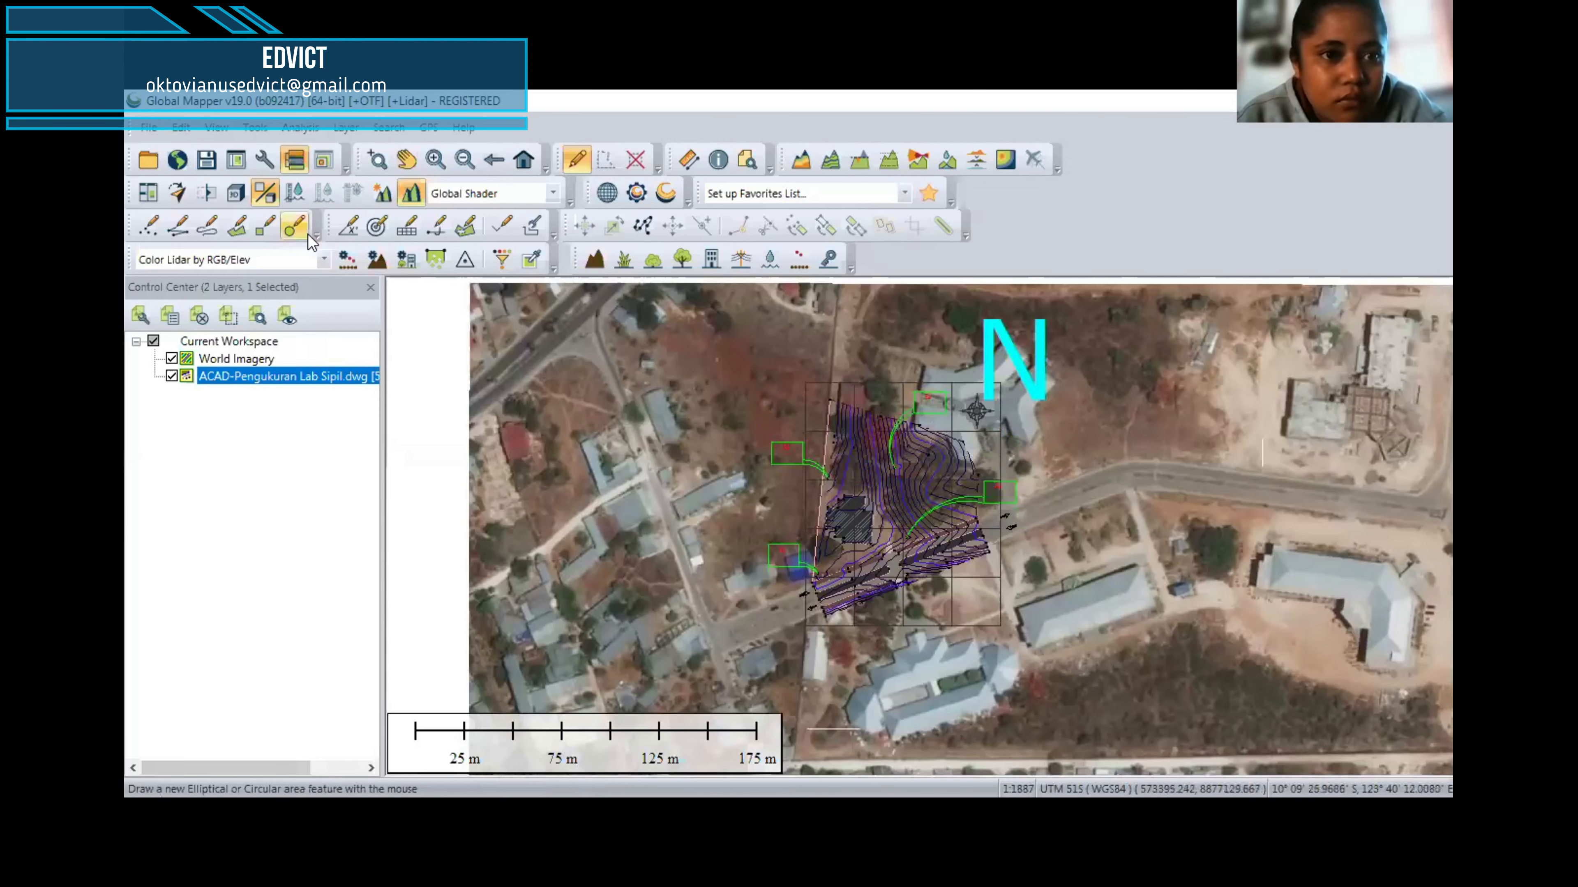
left_click(247, 243)
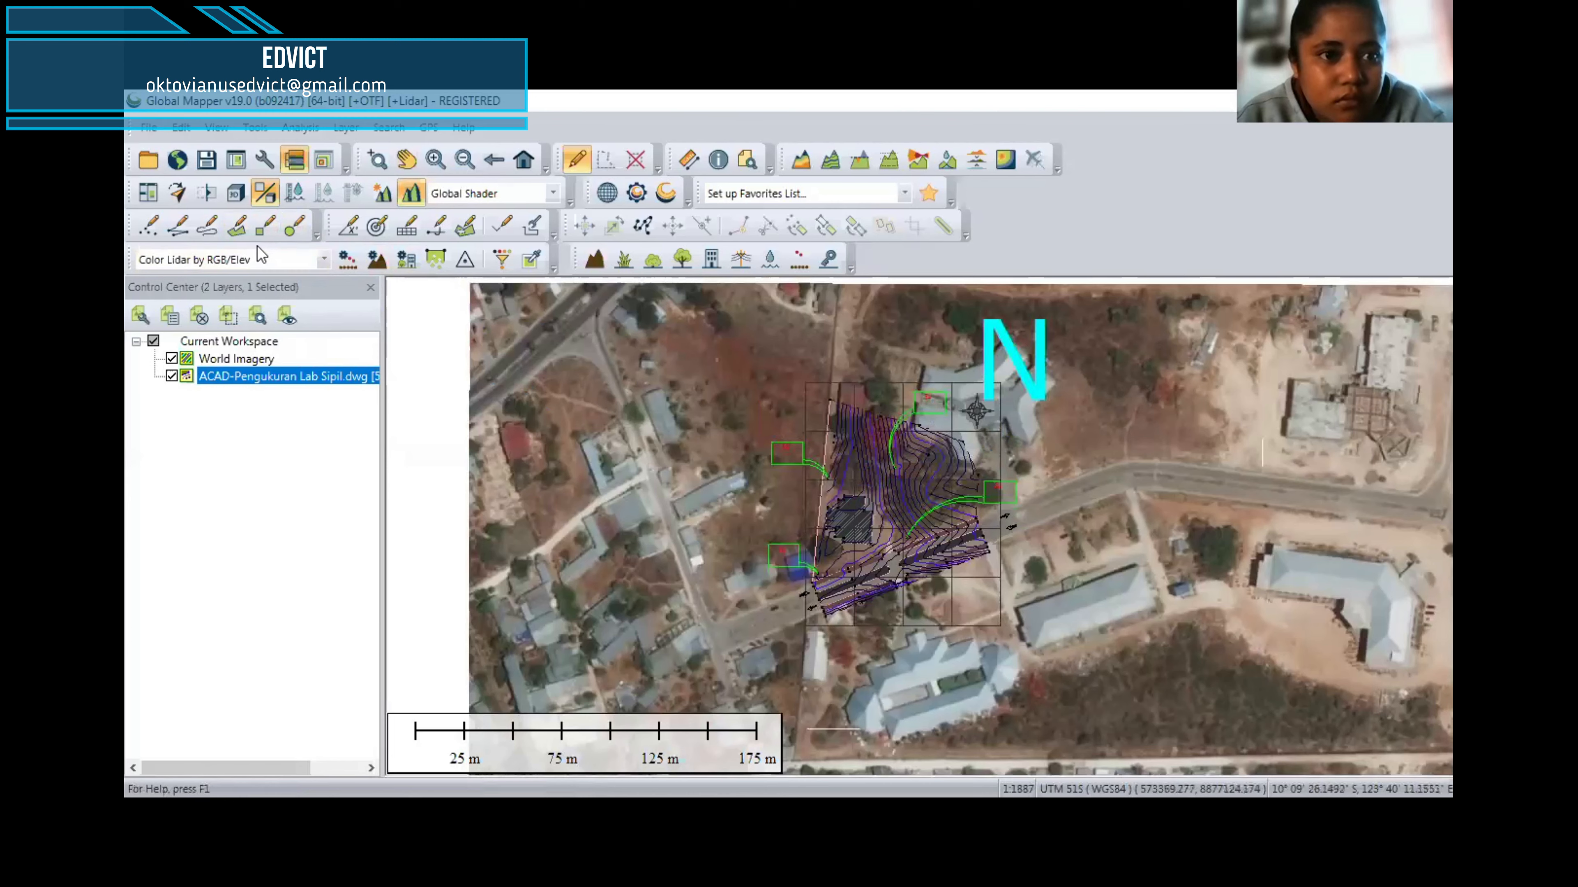
left_click(629, 518)
left_click(696, 653)
left_click(882, 713)
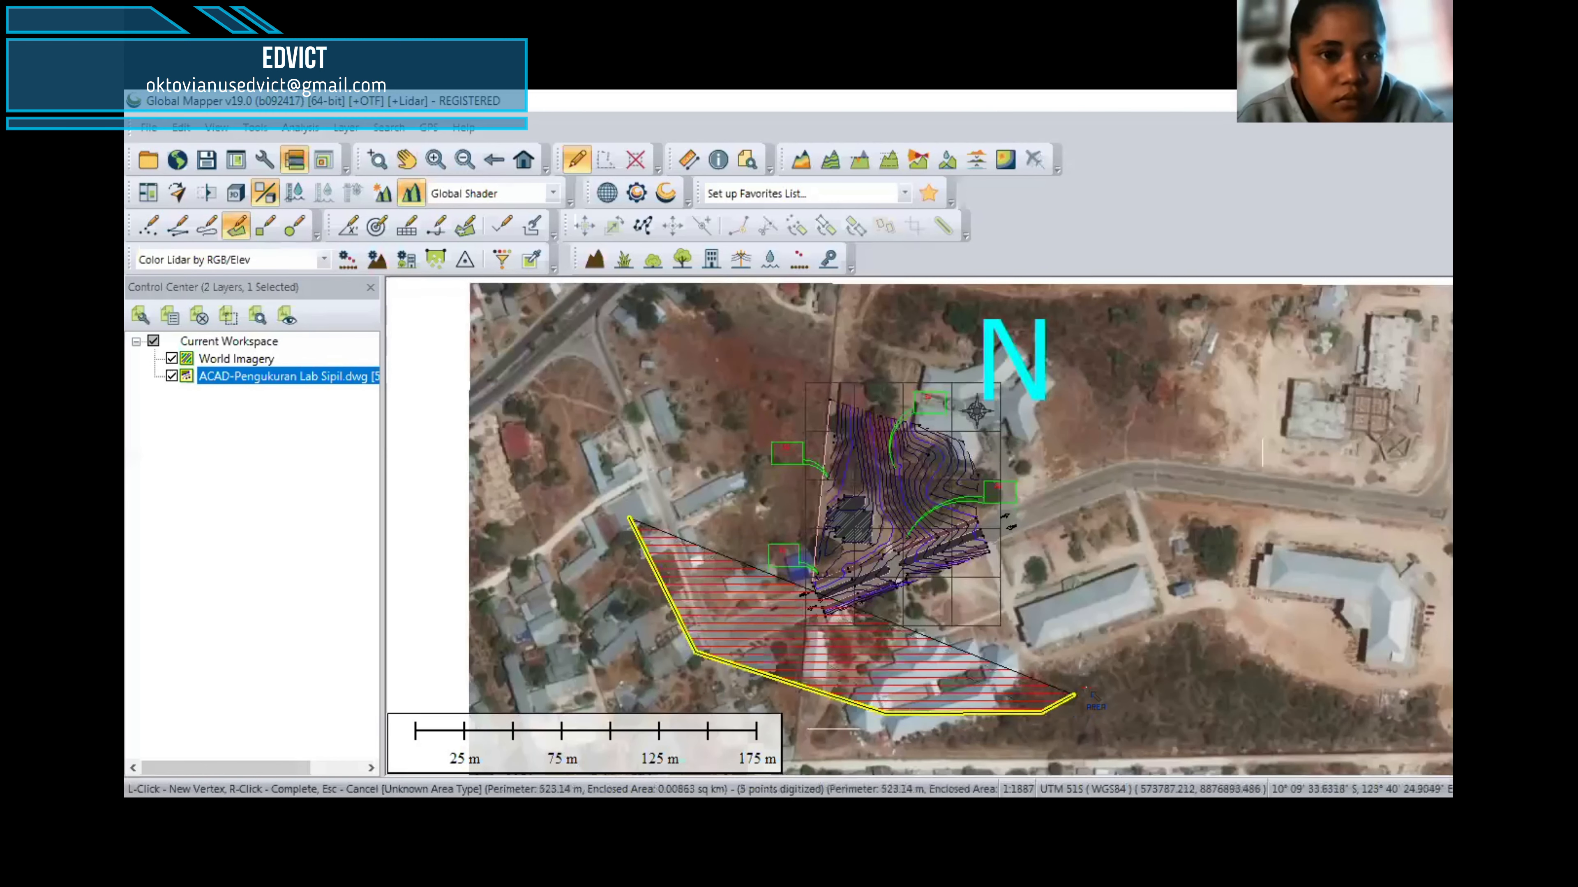
left_click(1043, 712)
left_click(1145, 598)
left_click(1156, 395)
left_click(1069, 316)
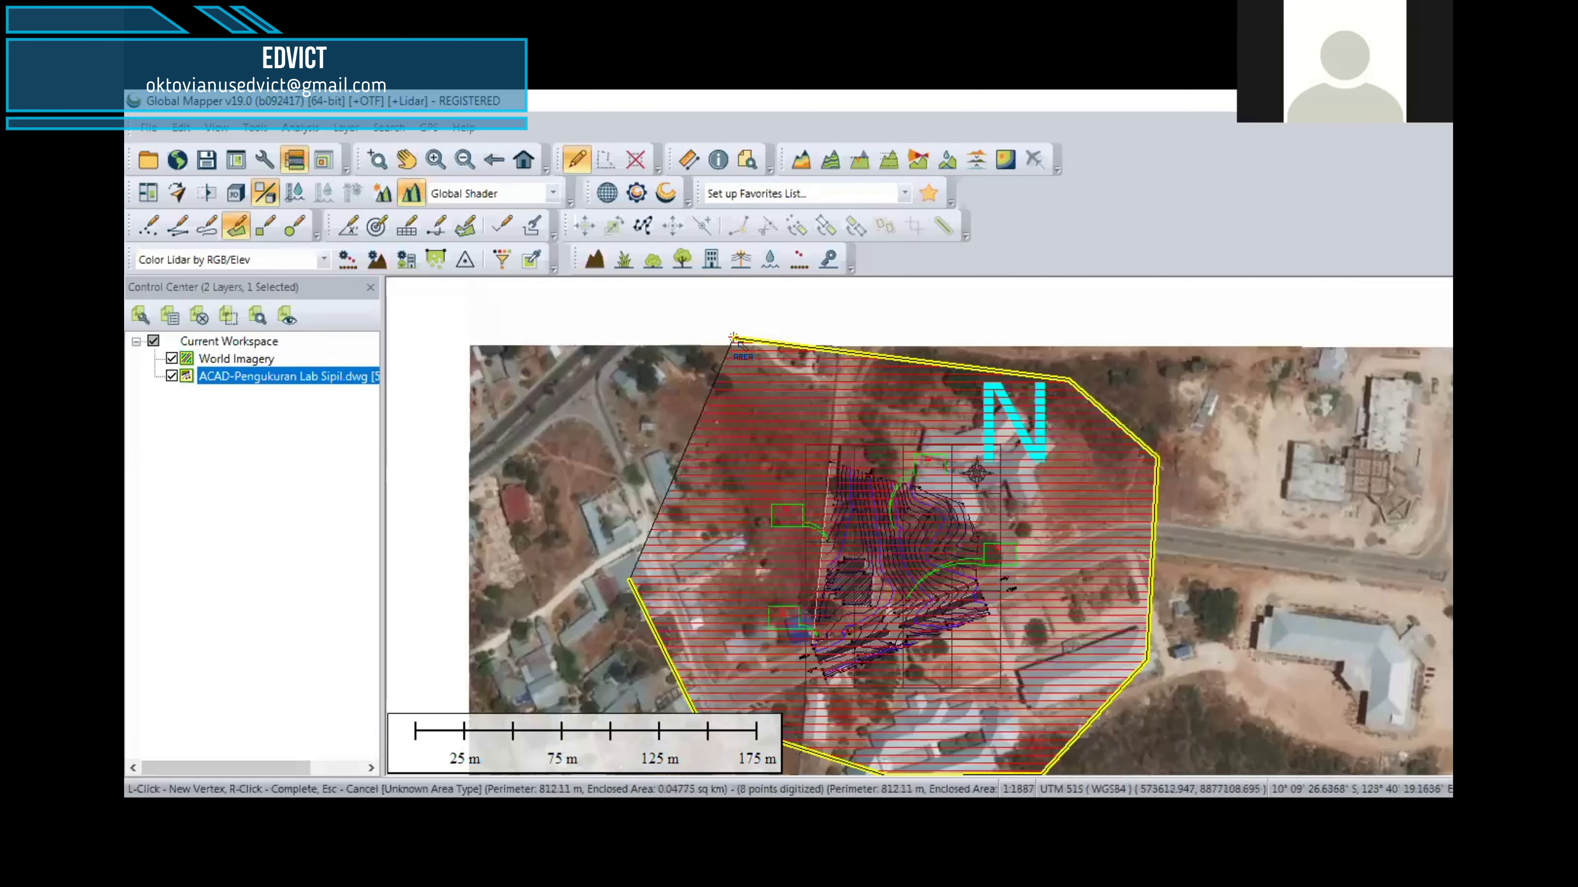
left_click(734, 338)
left_click(681, 507)
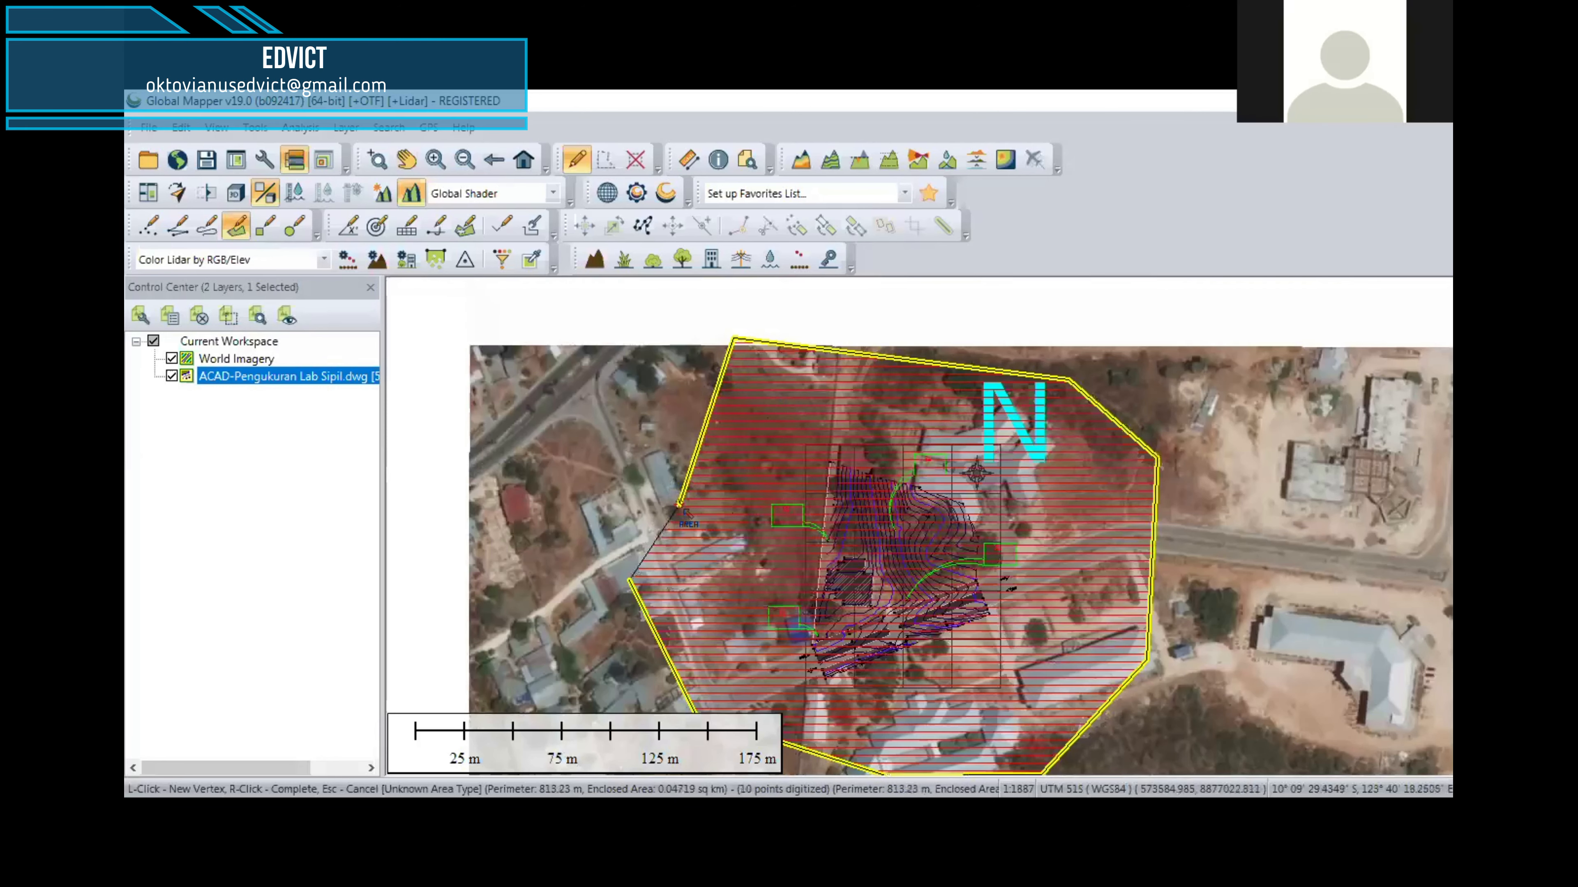
right_click(677, 505)
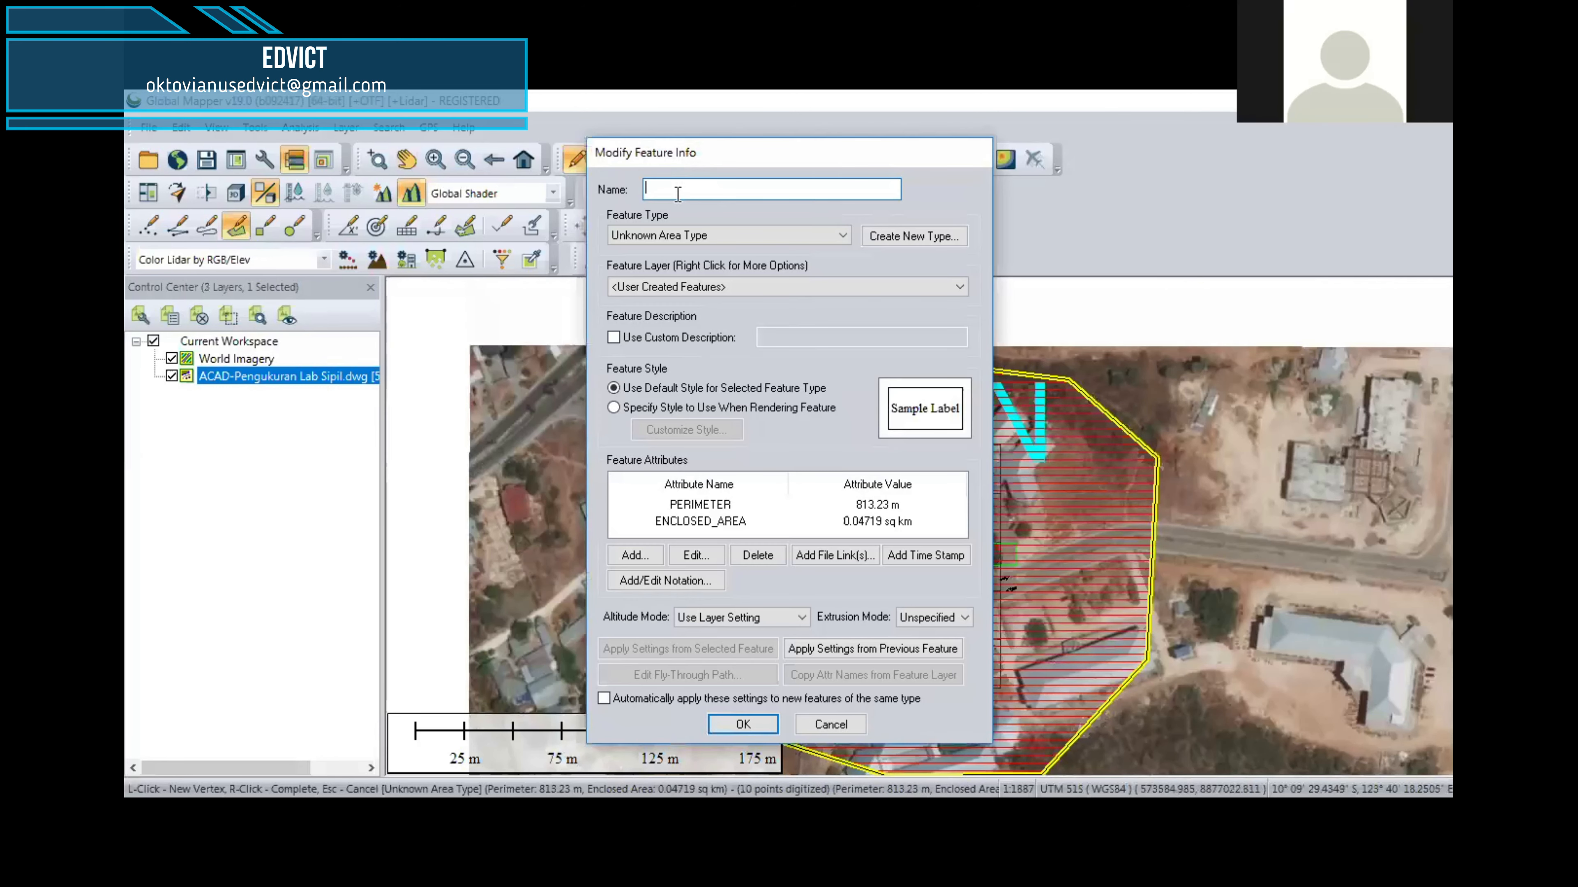
Step: Name the new area feature after Lab Sipil and store it in the User Created Features layer
type("Lab Su")
left_click(743, 725)
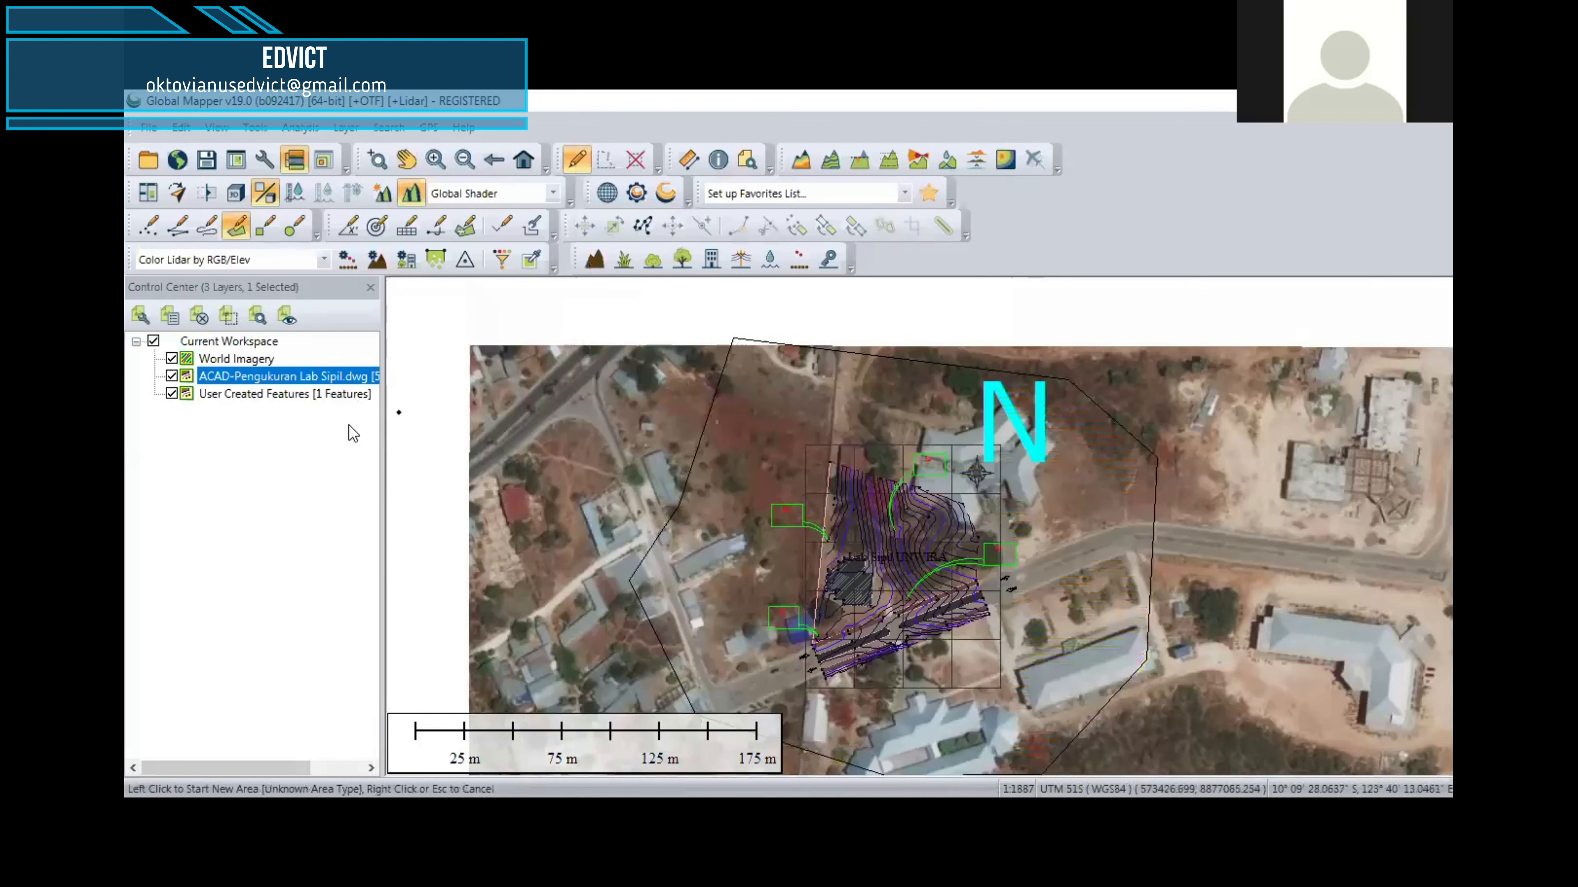
Step: Load the online ASTER GDEM v2 Worldwide Elevation Data (1 arc-second Resolution) for the current screen bounds
left_click(228, 382)
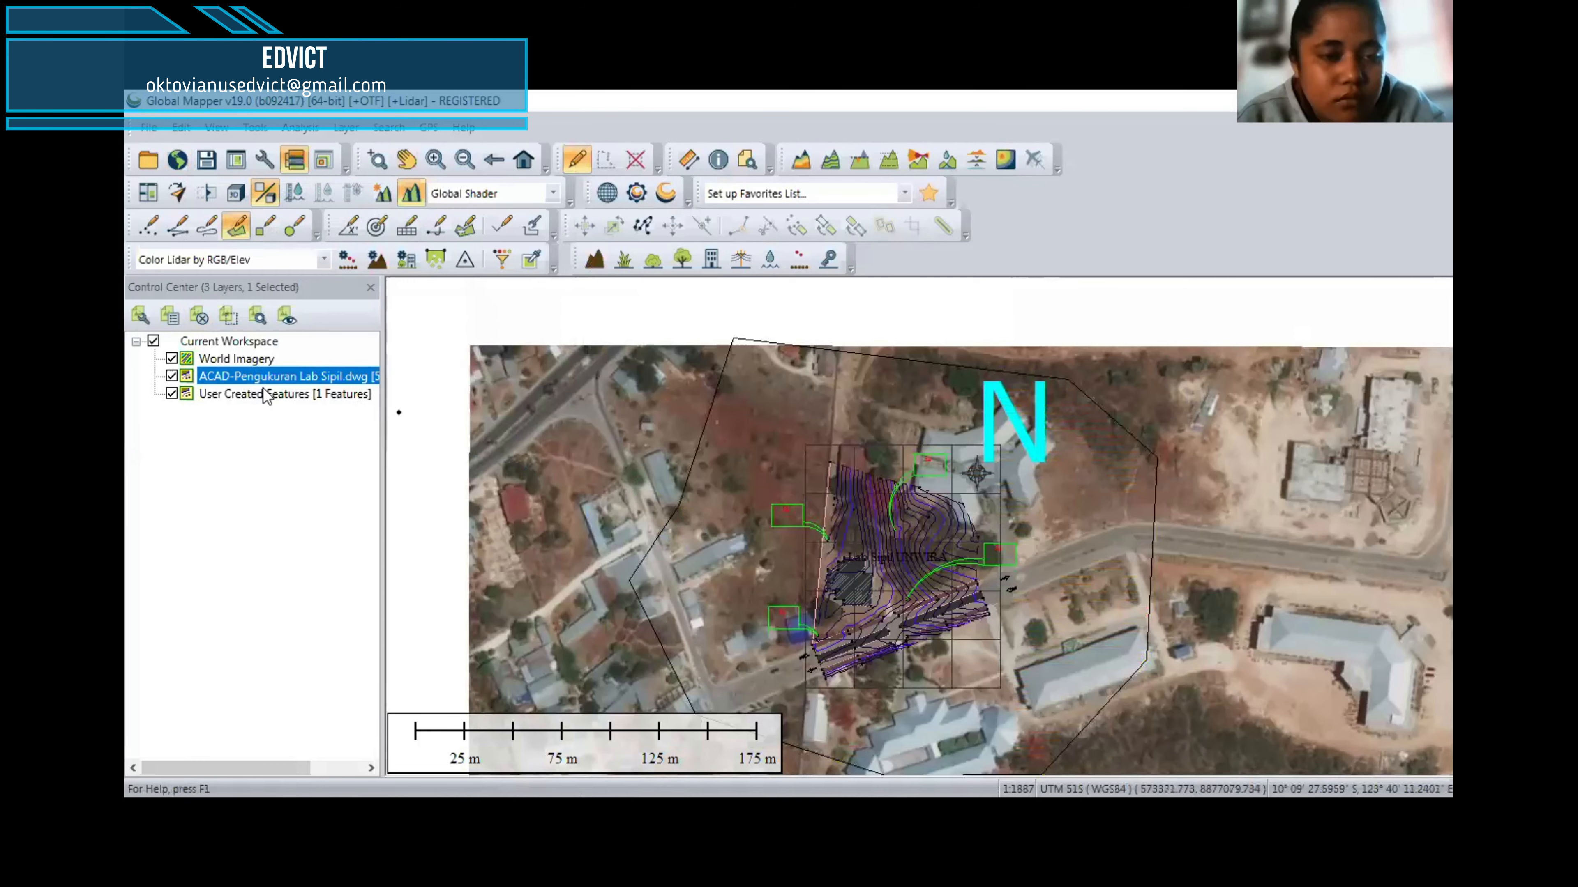
left_click(178, 162)
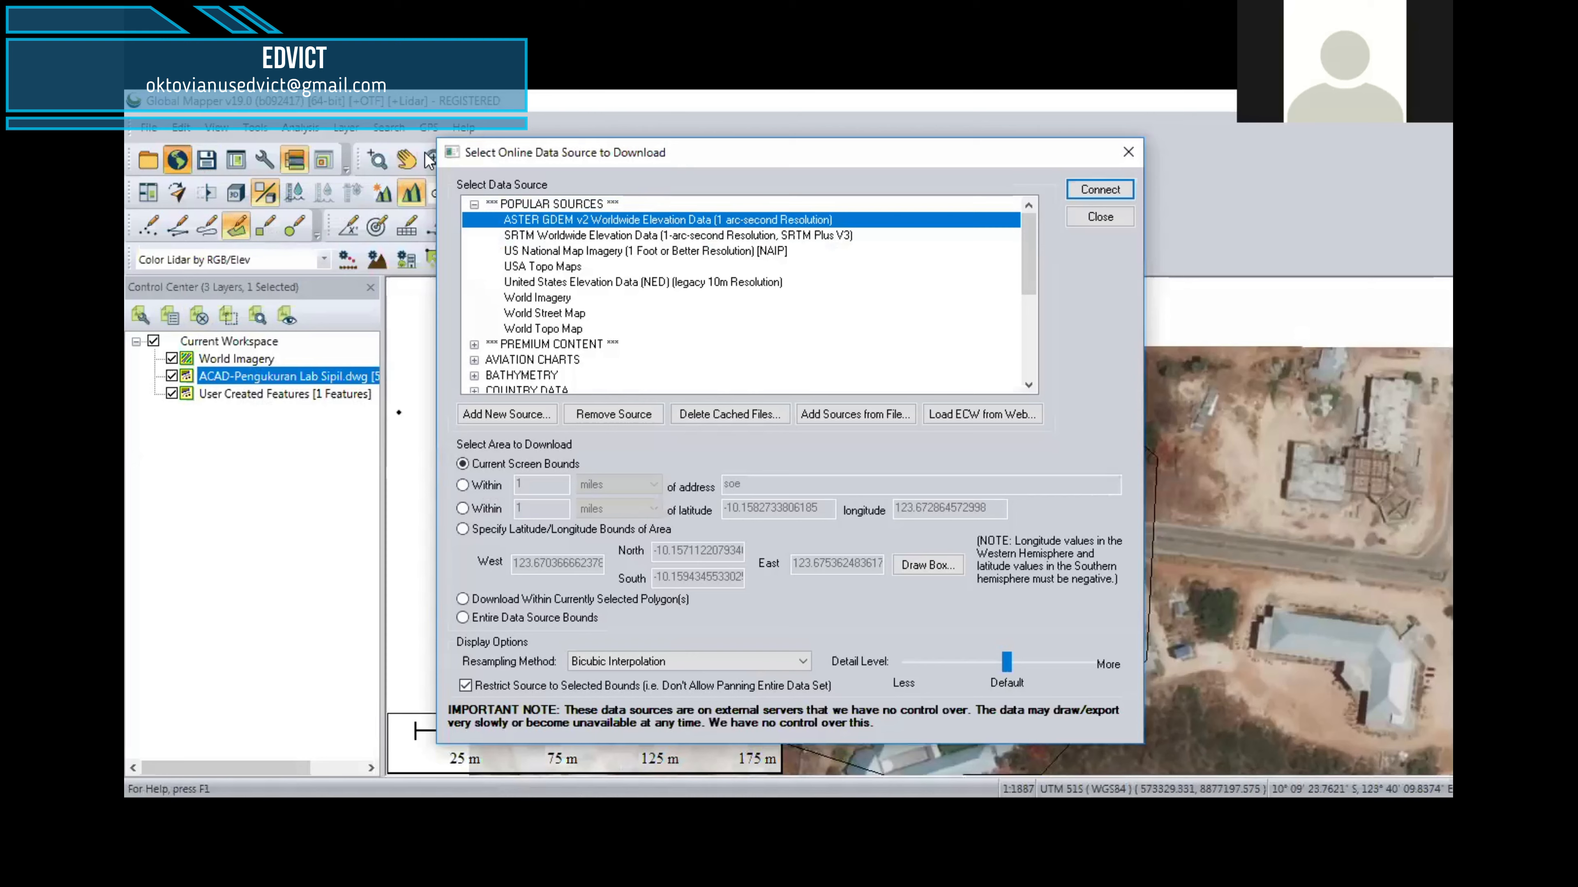
left_click_drag(441, 154, 200, 151)
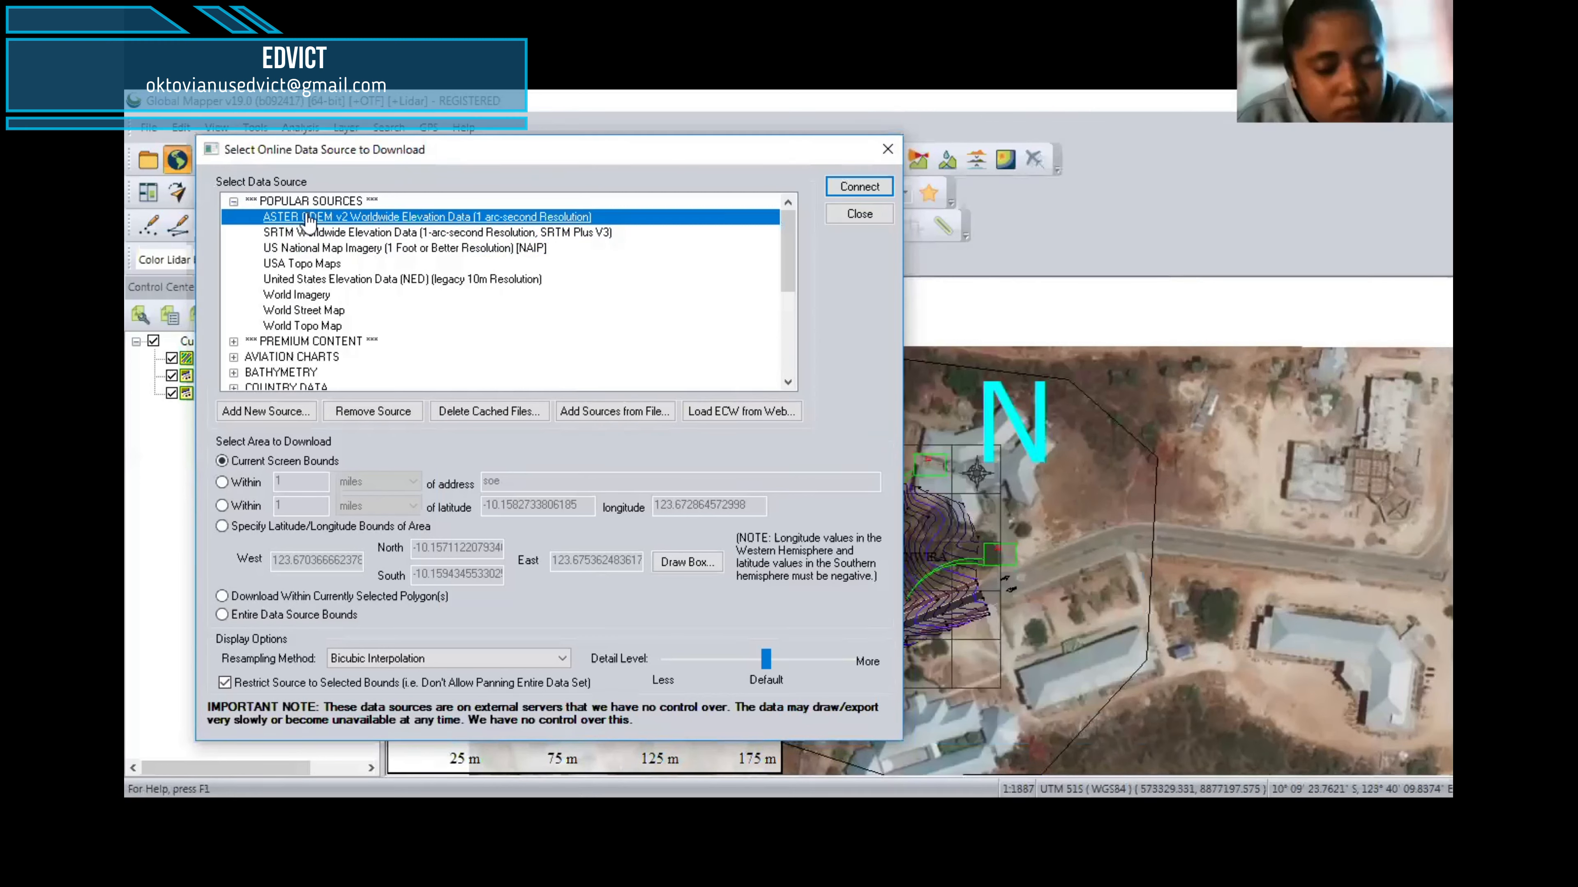
left_click(855, 188)
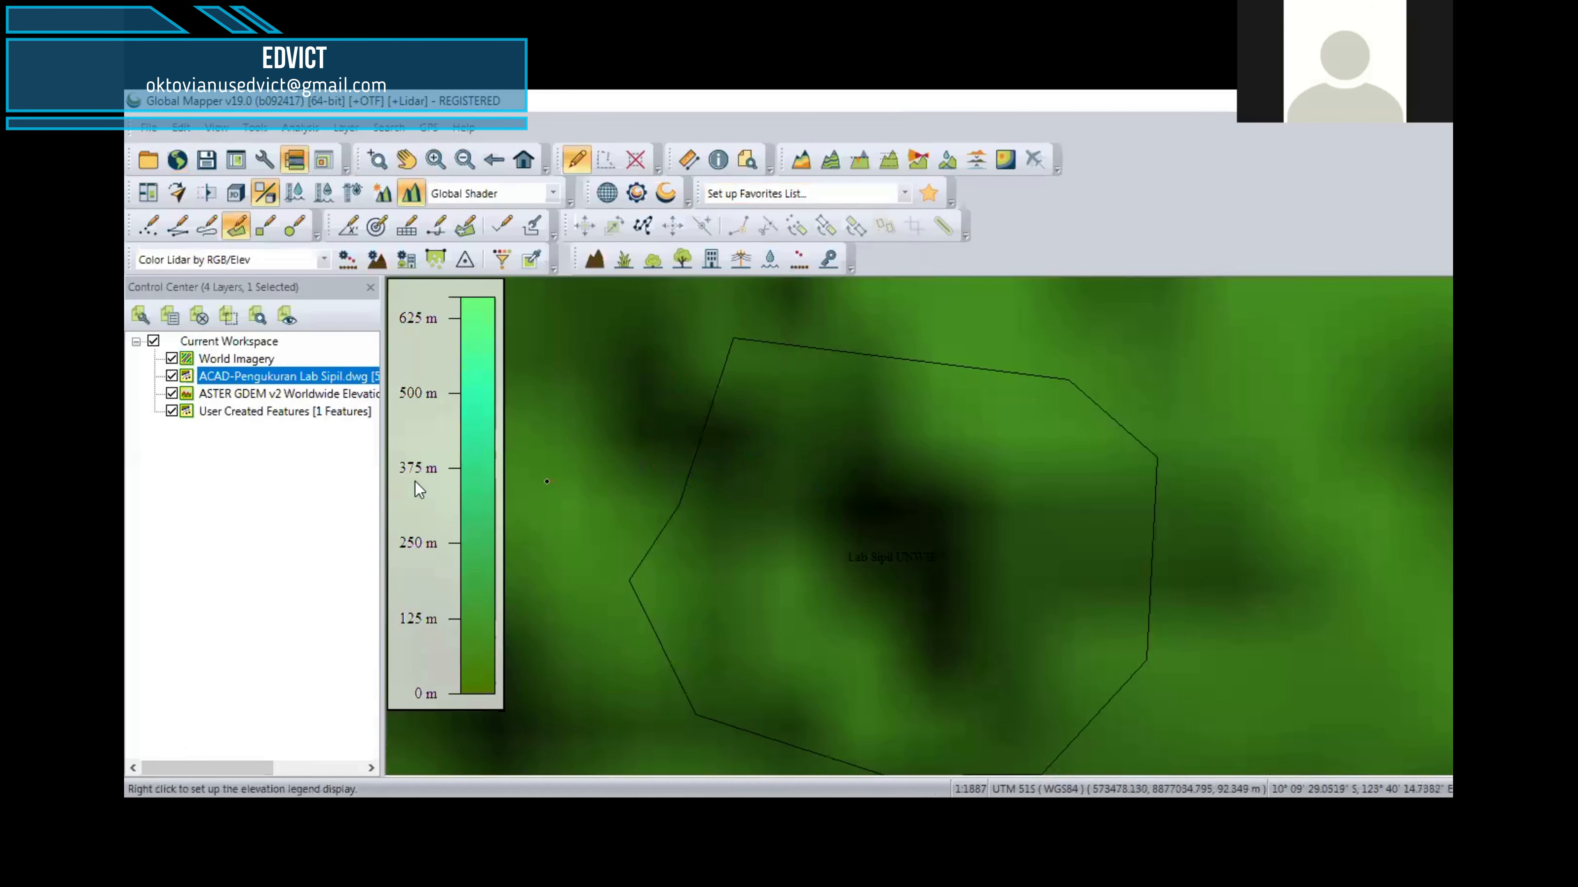
Step: Select all features of the User Created Features layer with the Digitizer tool
left_click(261, 412)
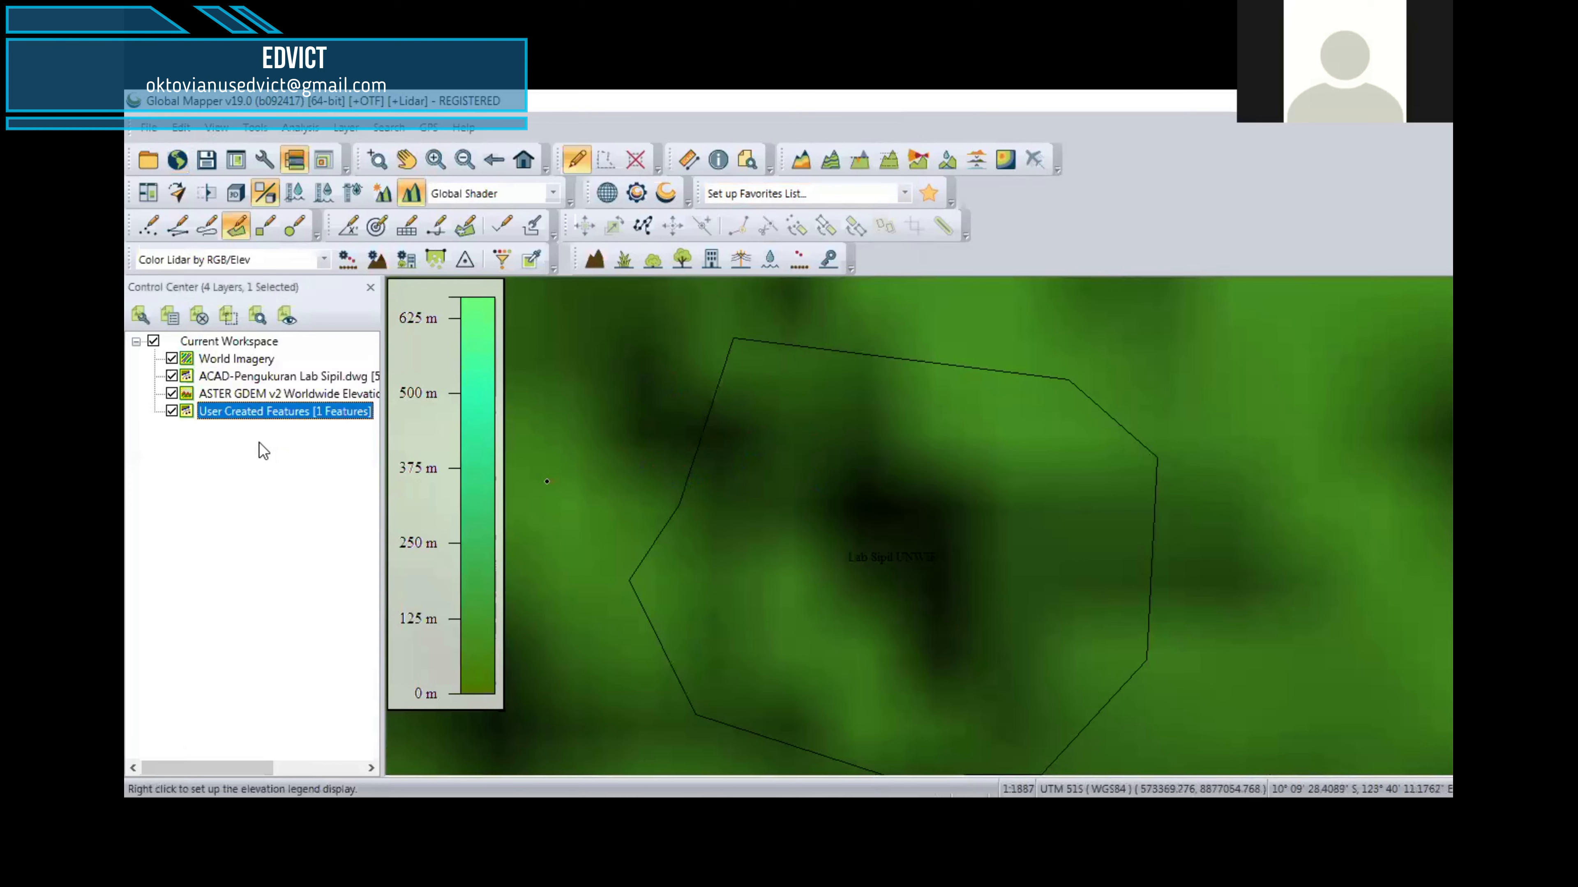
right_click(259, 413)
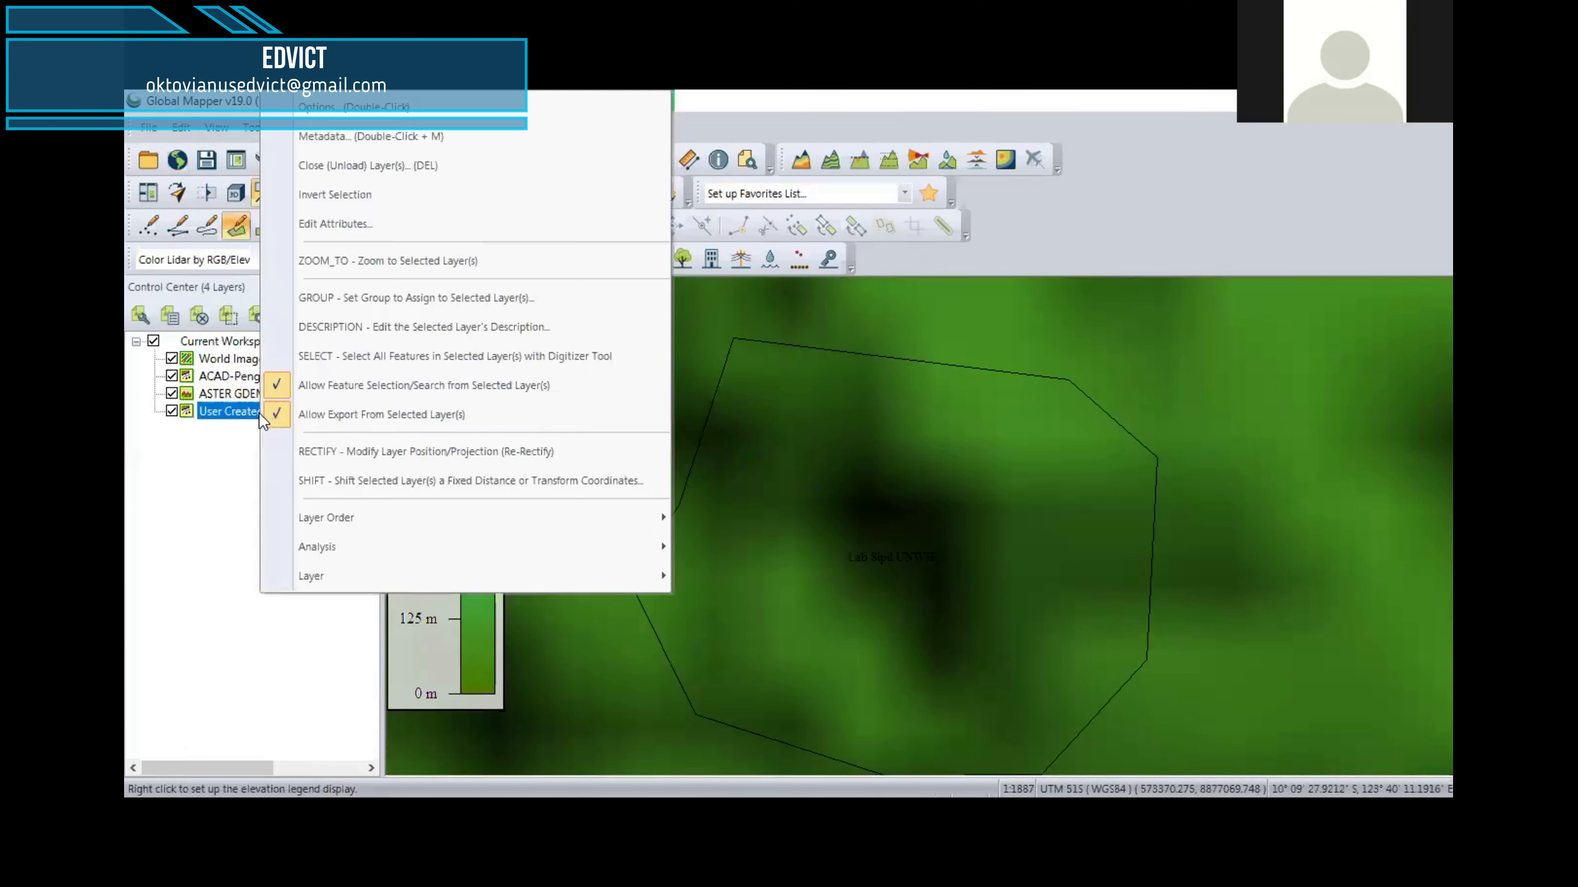
left_click(357, 355)
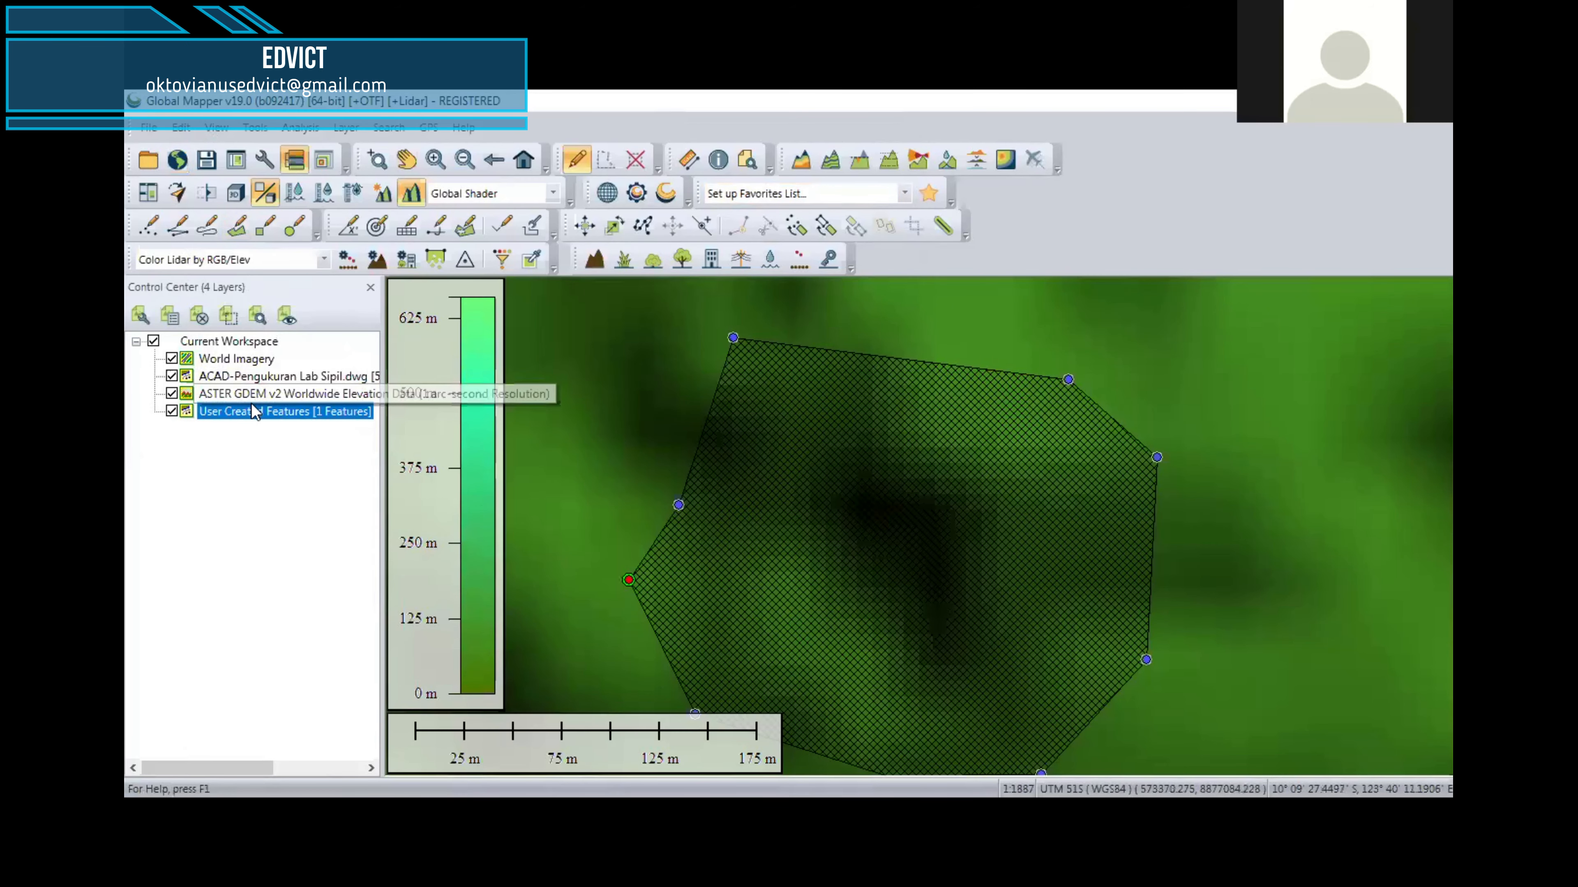
Step: Crop the ASTER GDEM v2 elevation layer to the currently selected polygon
right_click(261, 393)
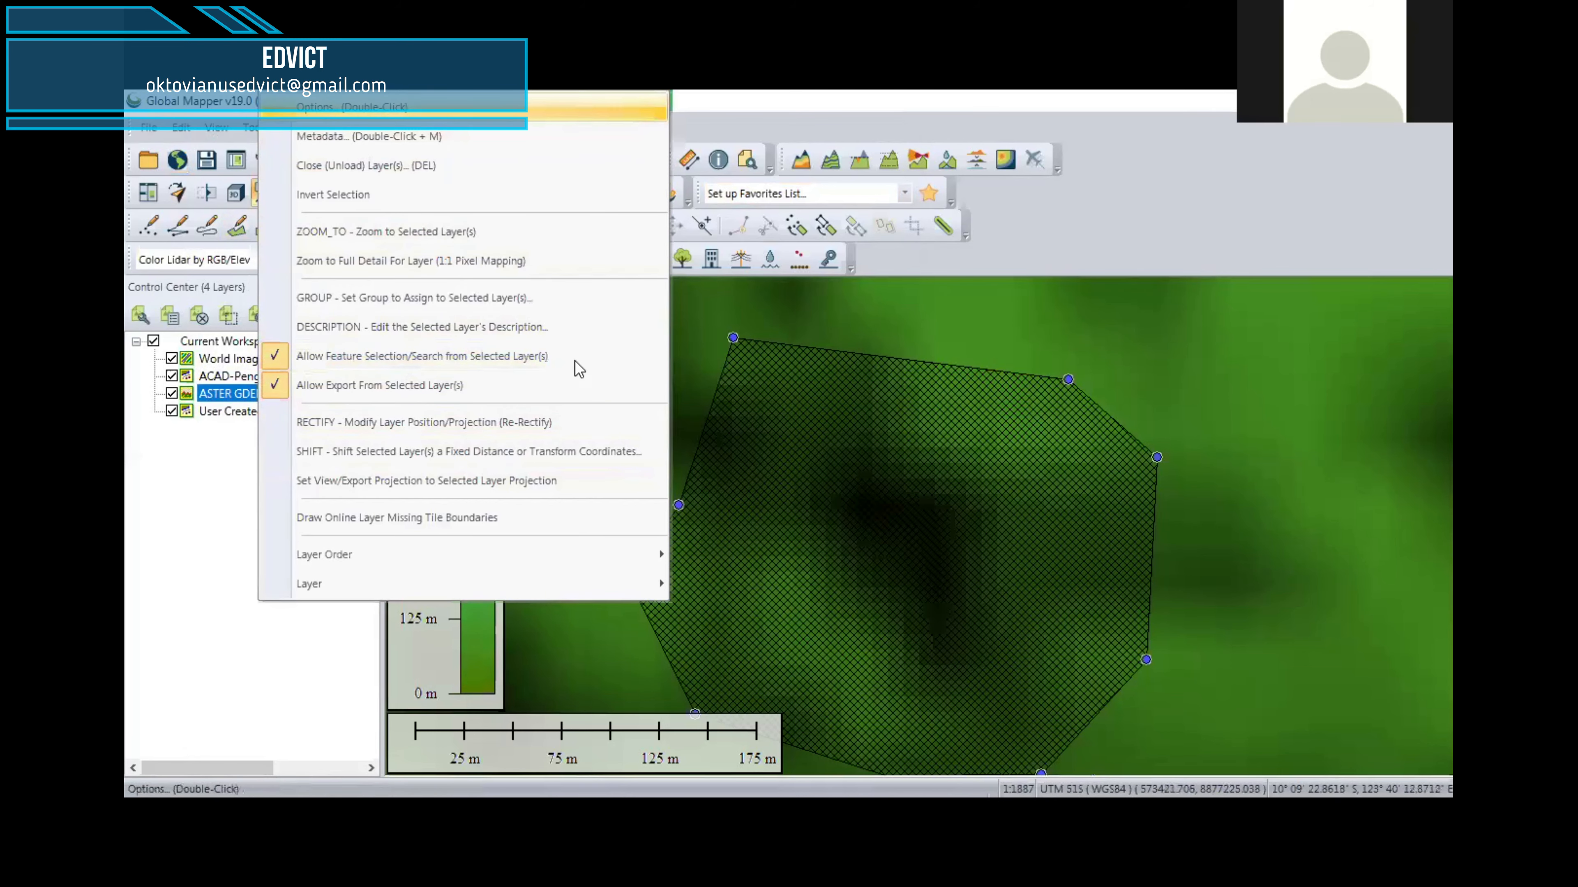
key("Return")
left_click(693, 188)
left_click(721, 528)
left_click(843, 722)
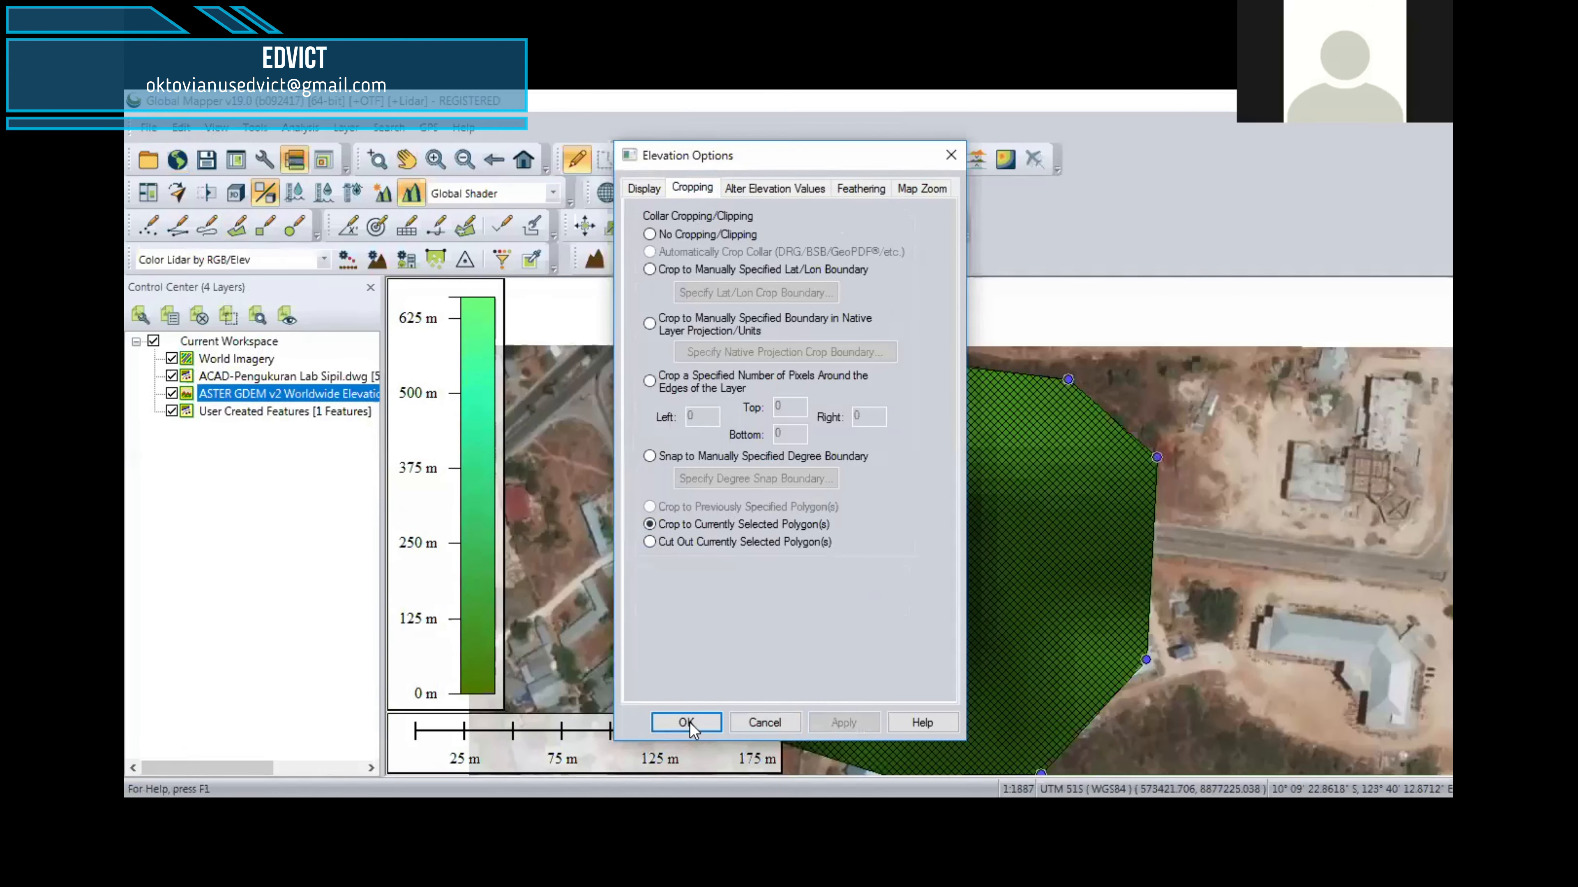
left_click(687, 722)
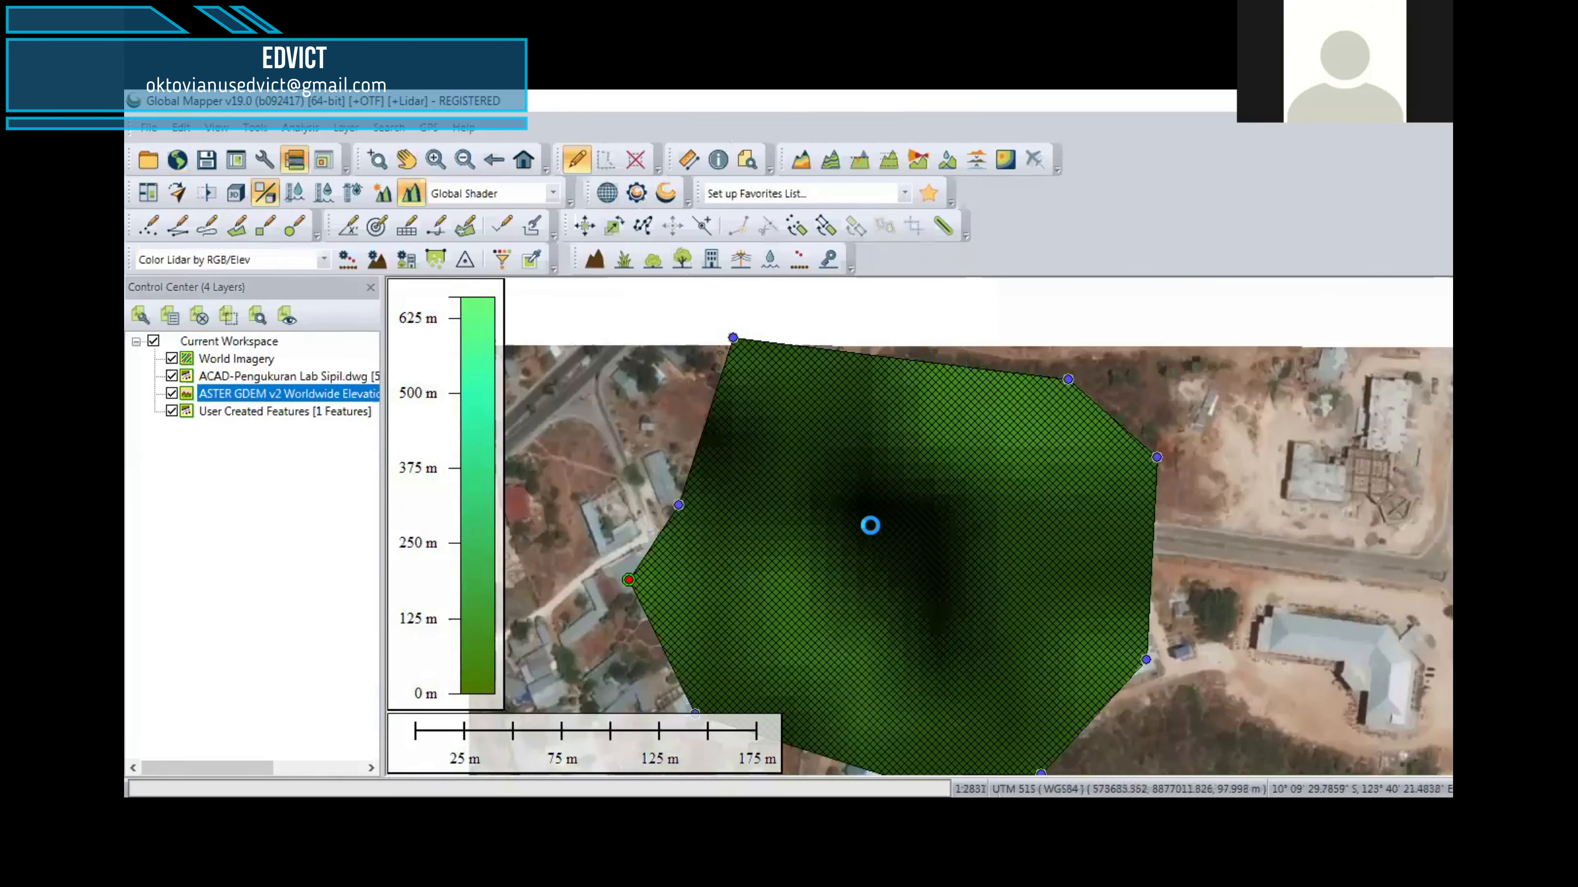
Step: Hide the existing World Imagery layer, load online World Imagery for wider current screen bounds, and draw the ASTER elevation layer over it
scroll(871, 525, "down", 1)
scroll(871, 553, "up", 1)
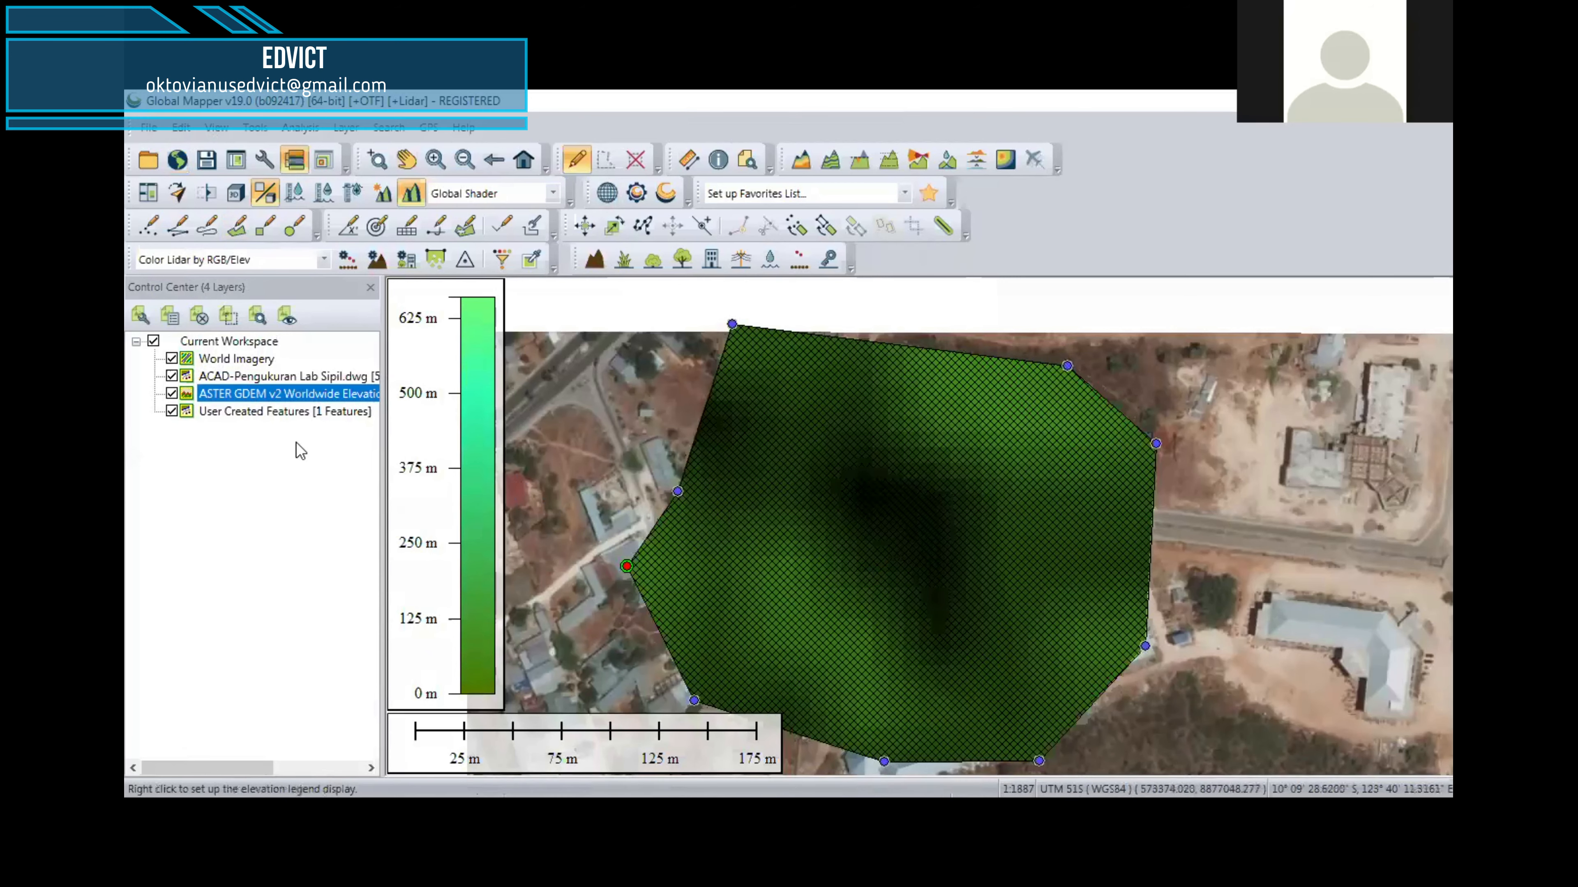
scroll(662, 443, "down", 1)
left_click_drag(790, 475, 852, 466)
scroll(849, 480, "down", 1)
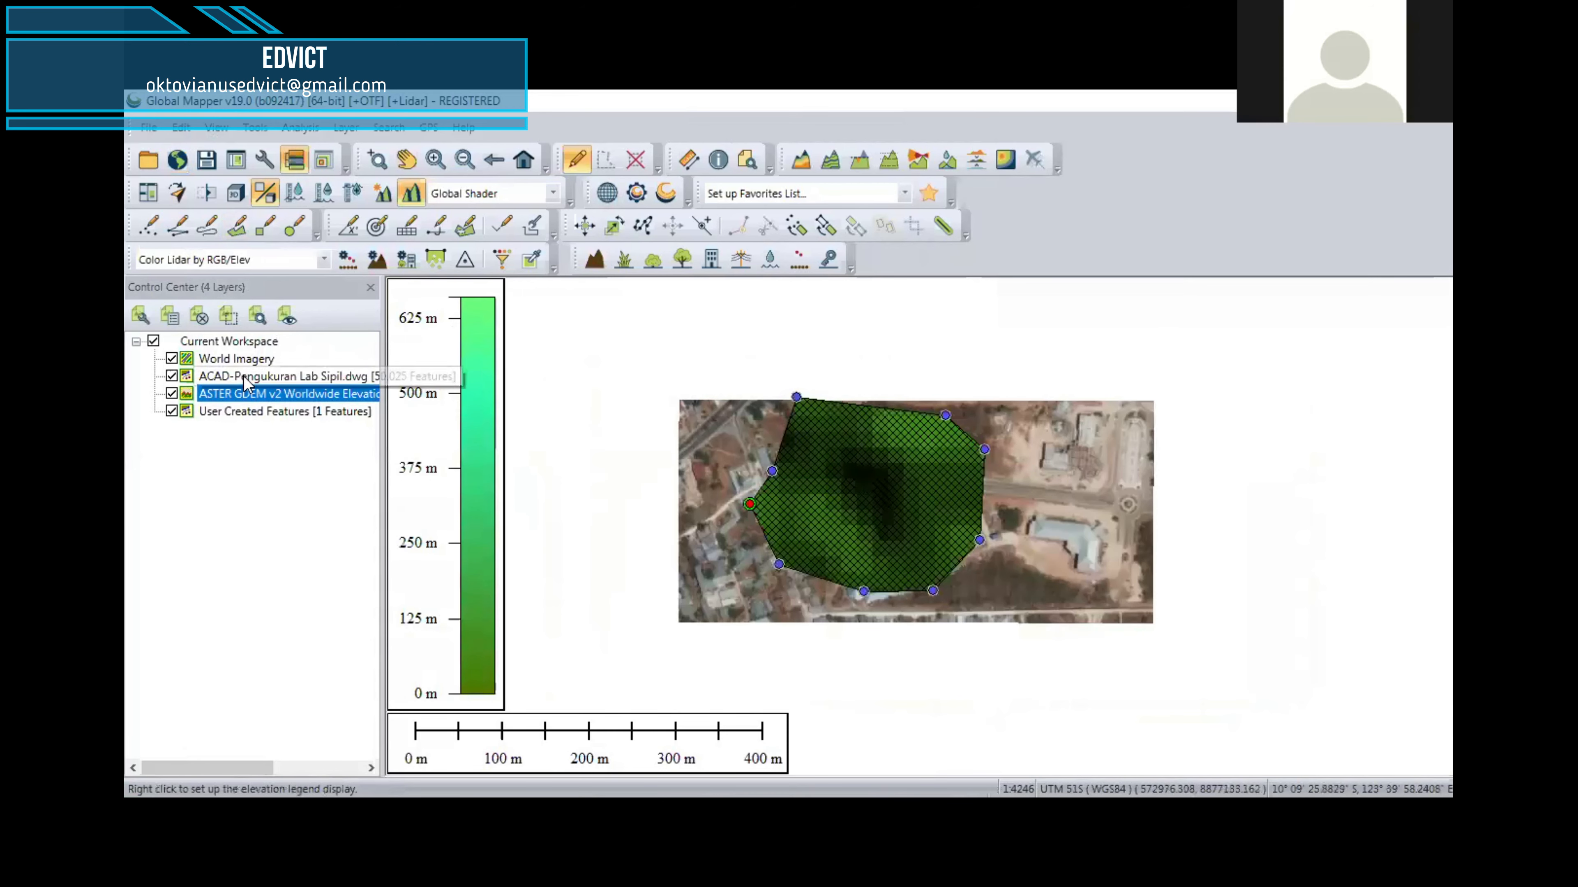
left_click(171, 359)
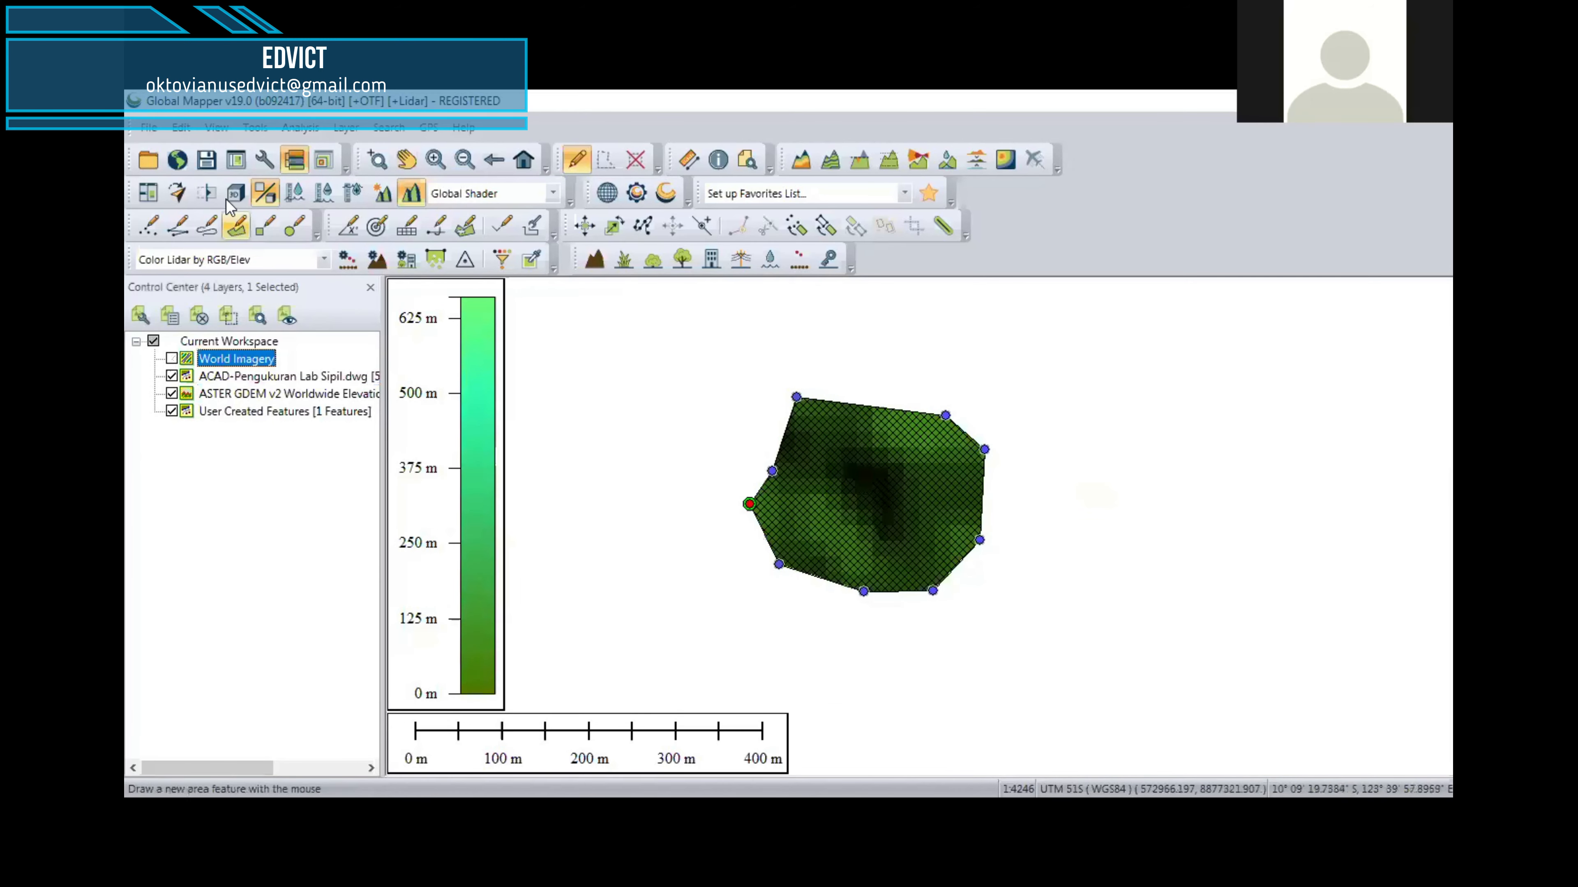
left_click(177, 162)
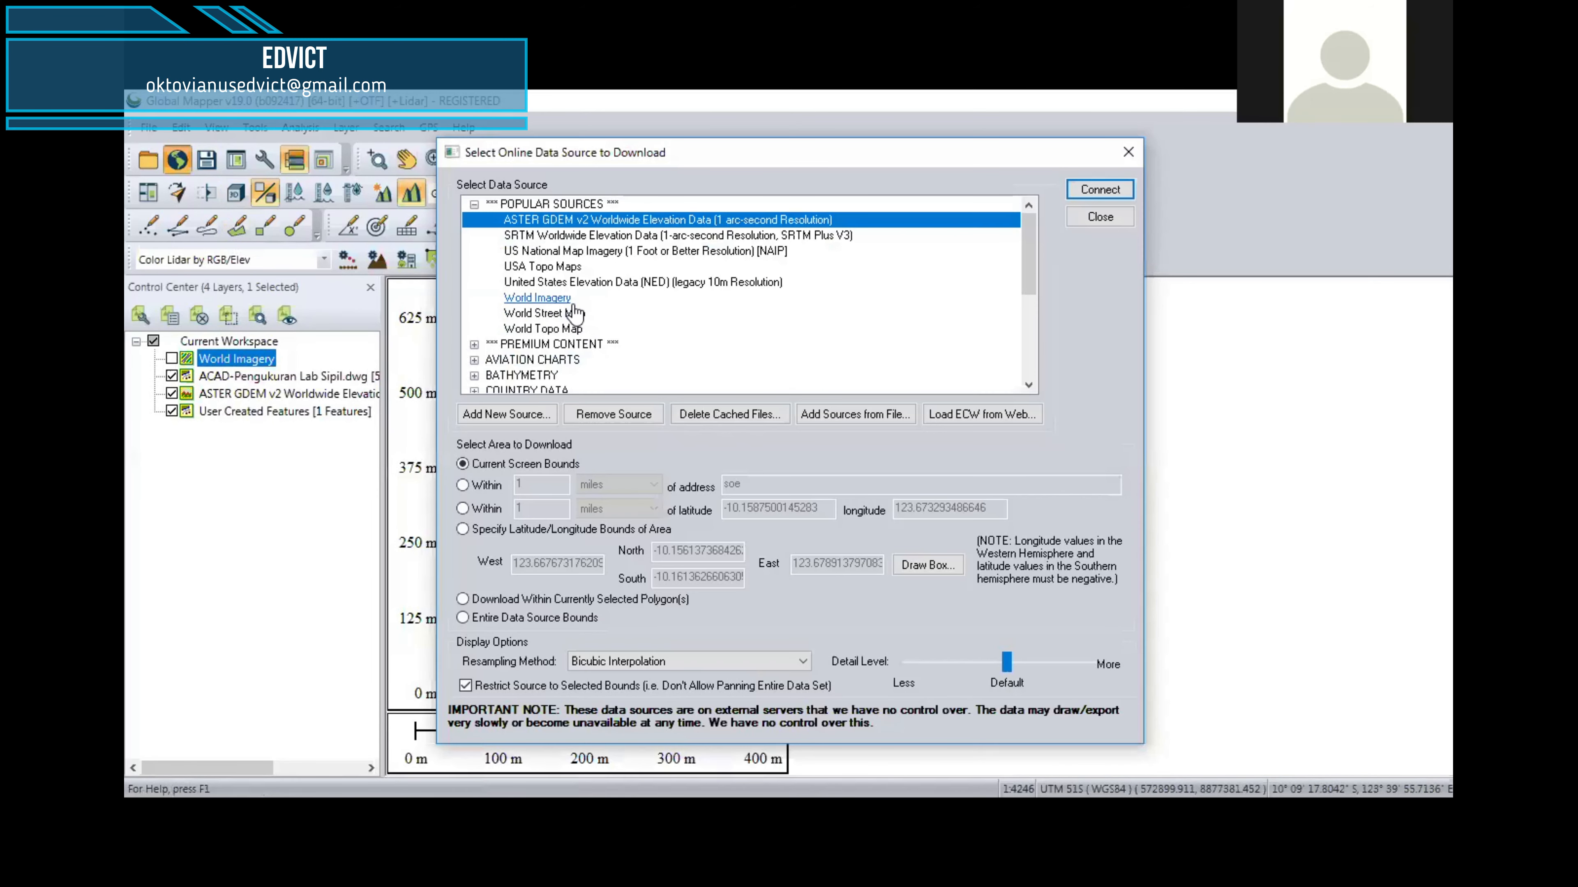
left_click(538, 298)
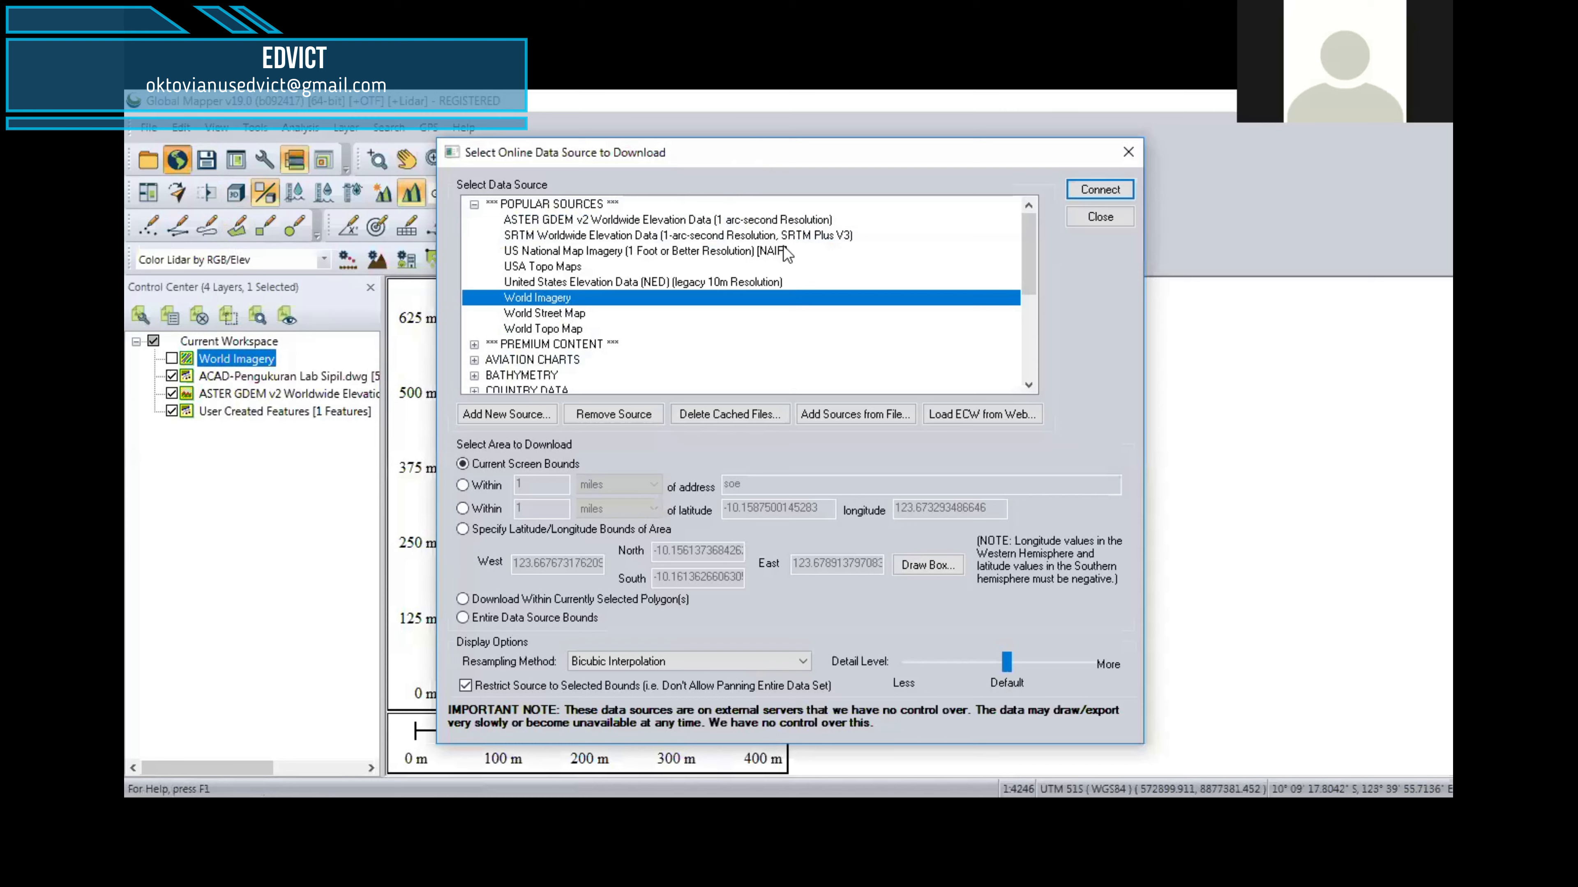
double_click(843, 297)
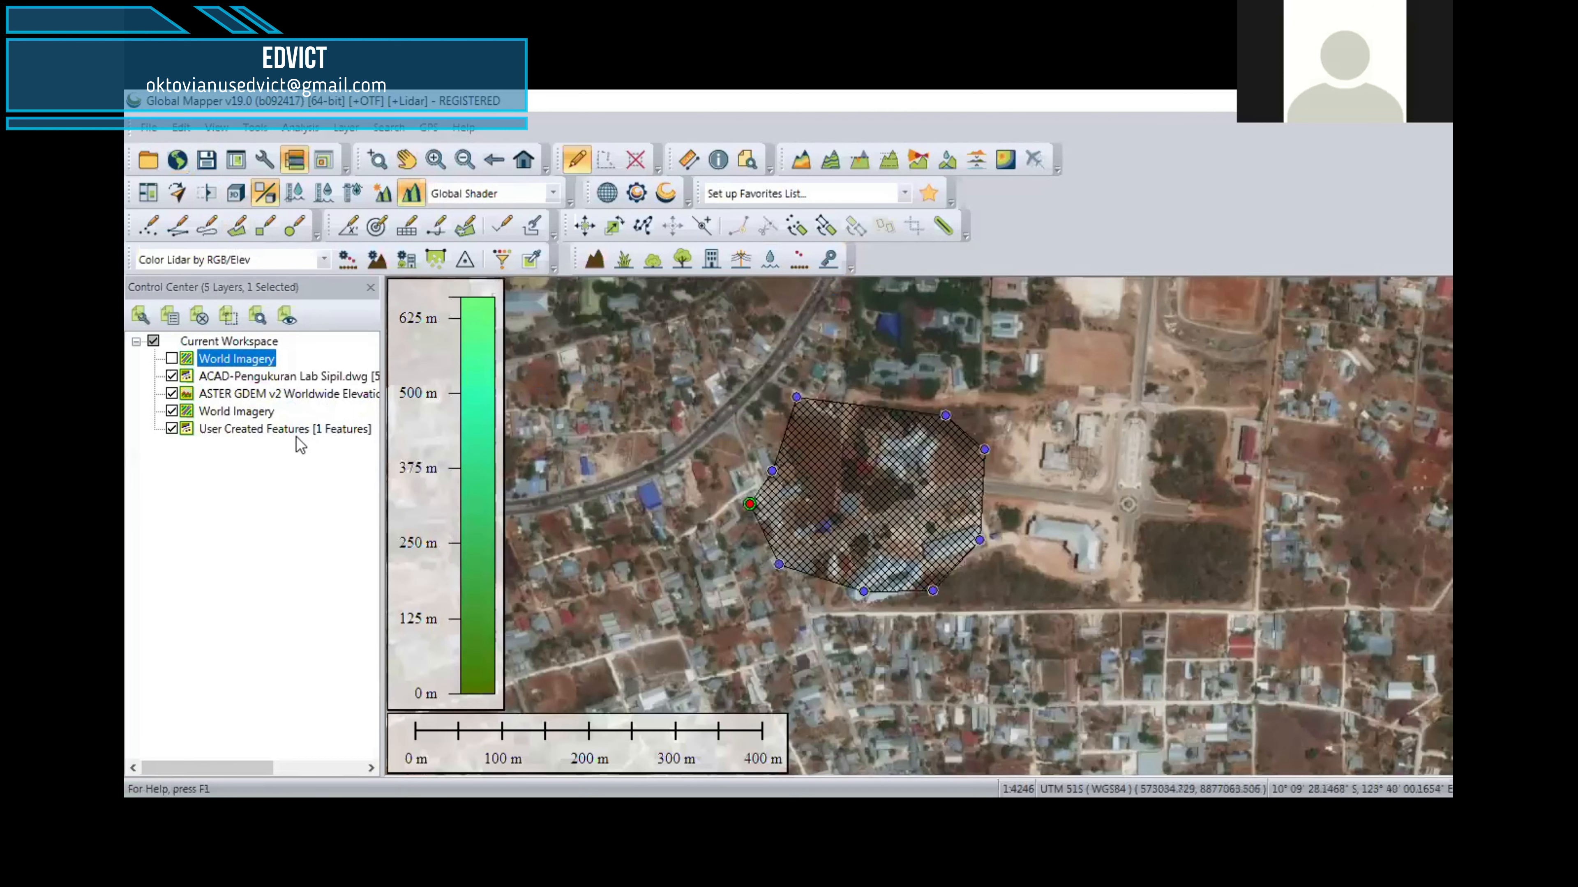
left_click(243, 413)
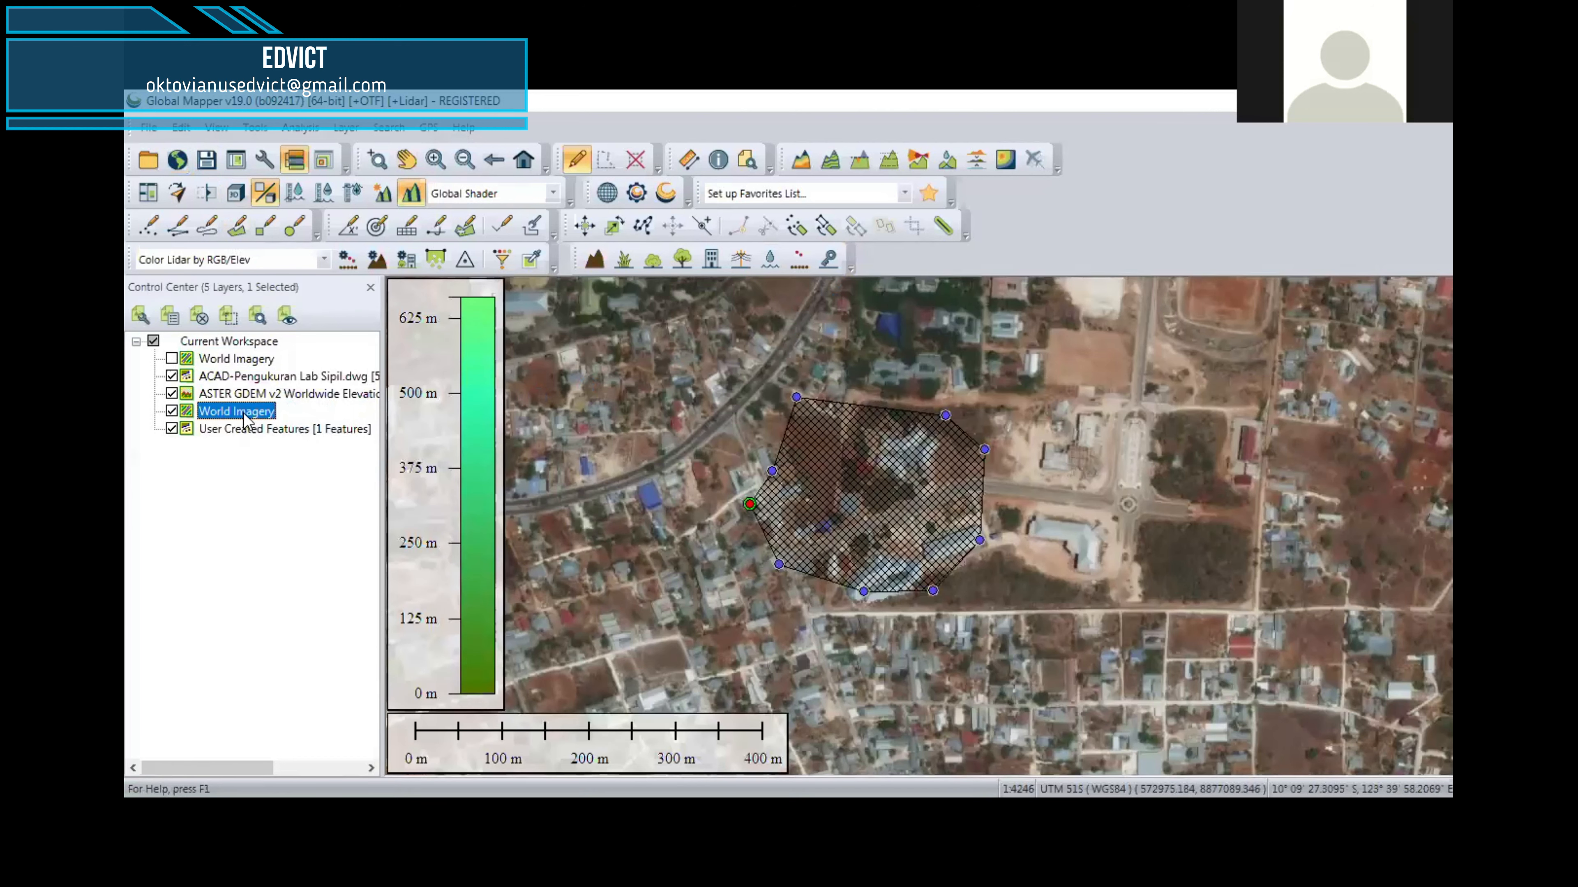
left_click_drag(303, 404, 289, 440)
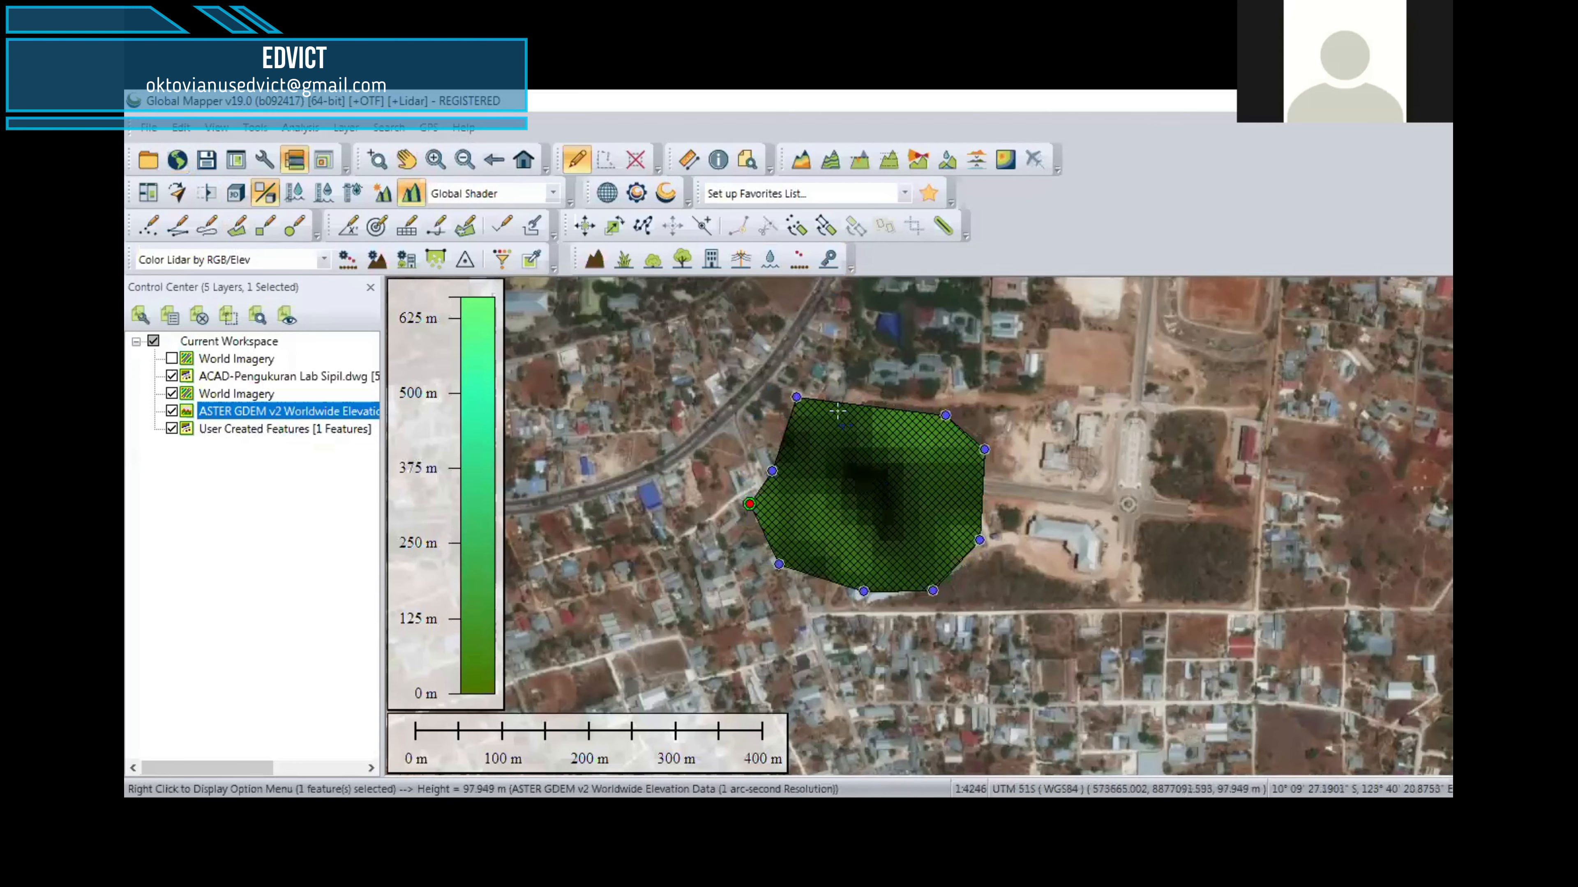
Step: Generate contours from the terrain grid with a contour interval of 1 meter
left_click(299, 129)
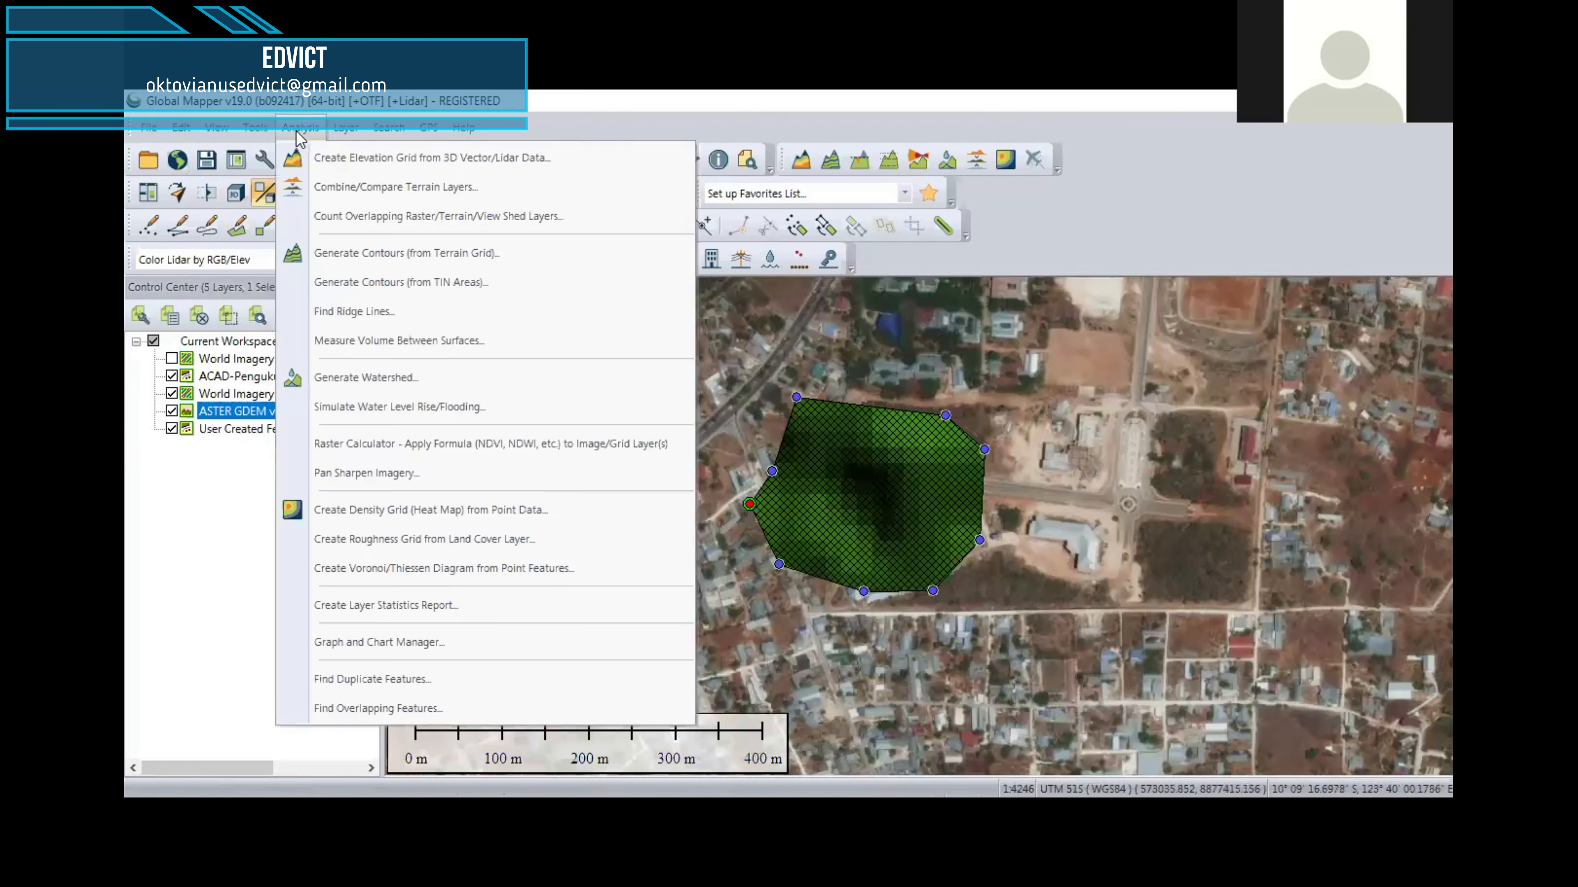
left_click(370, 253)
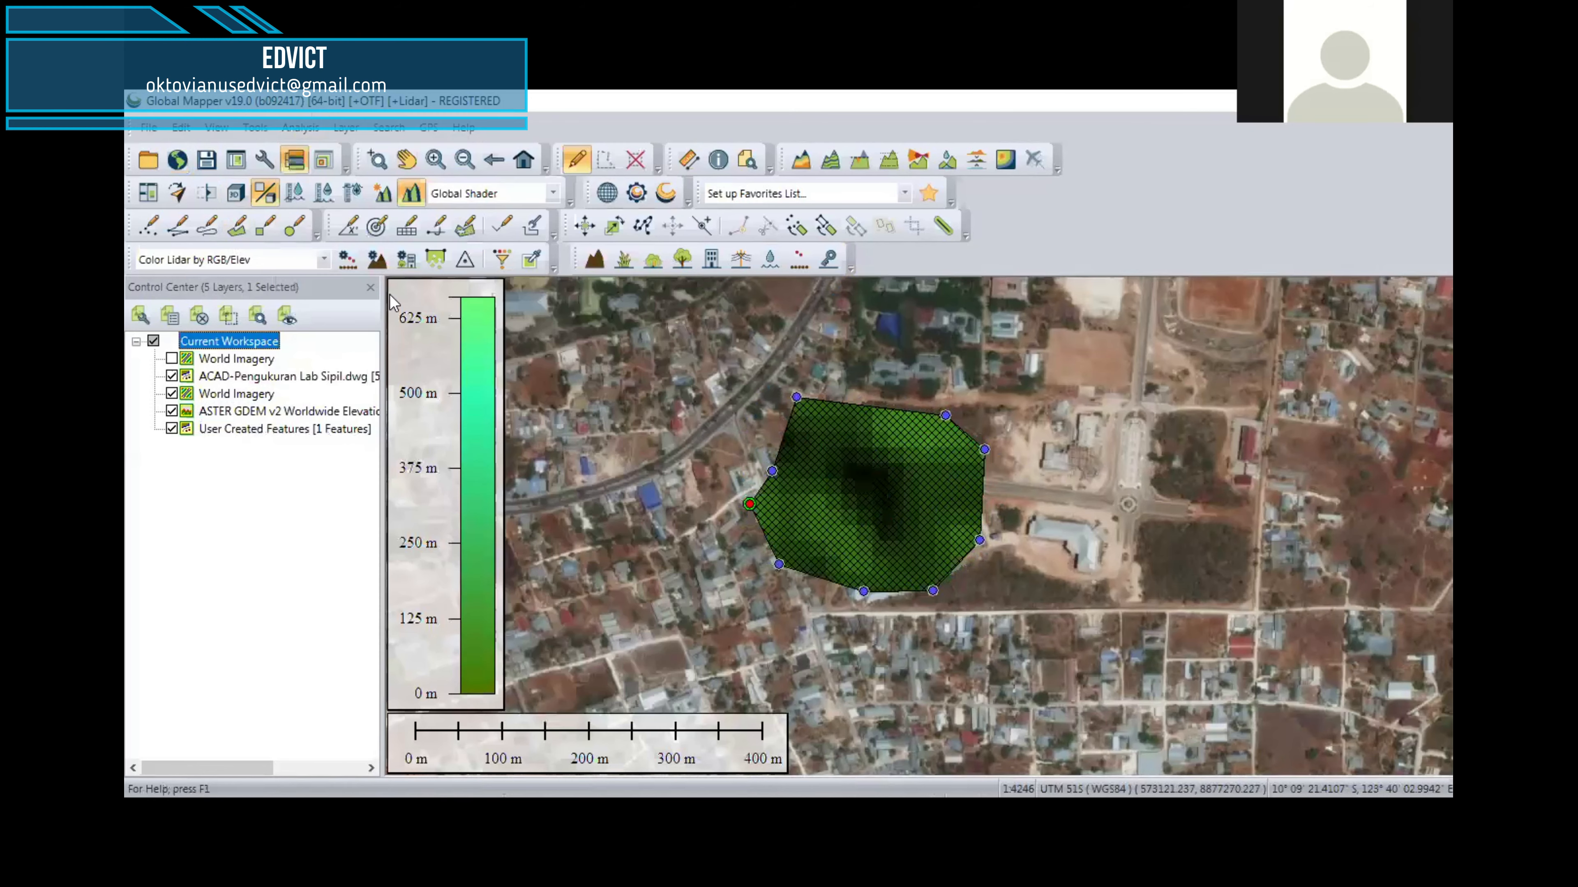
left_click_drag(568, 239, 548, 243)
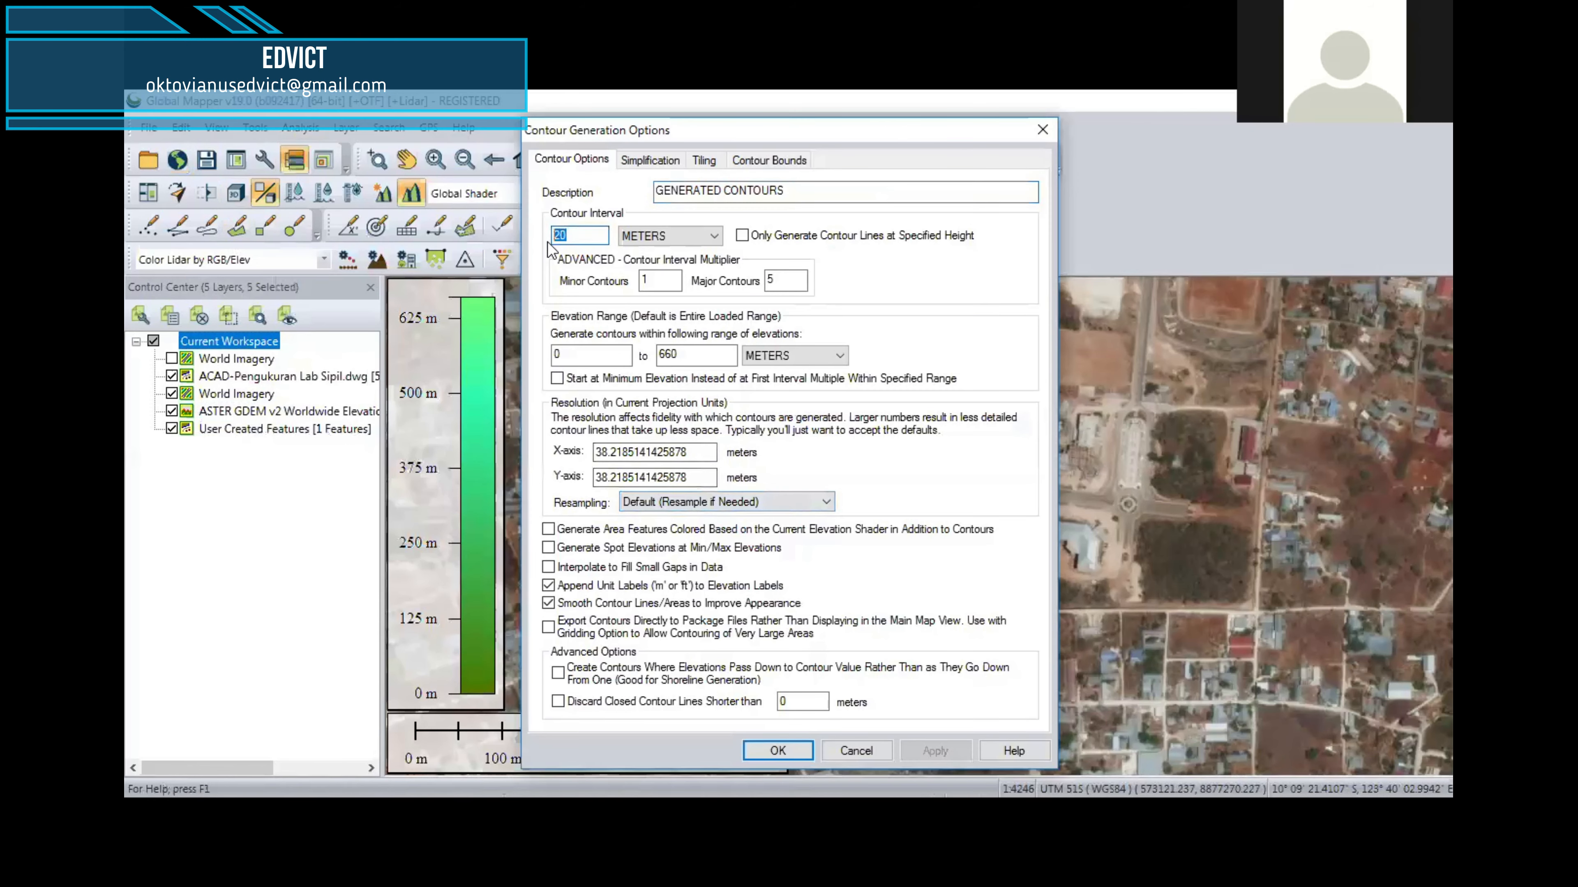
type("1")
key("Return")
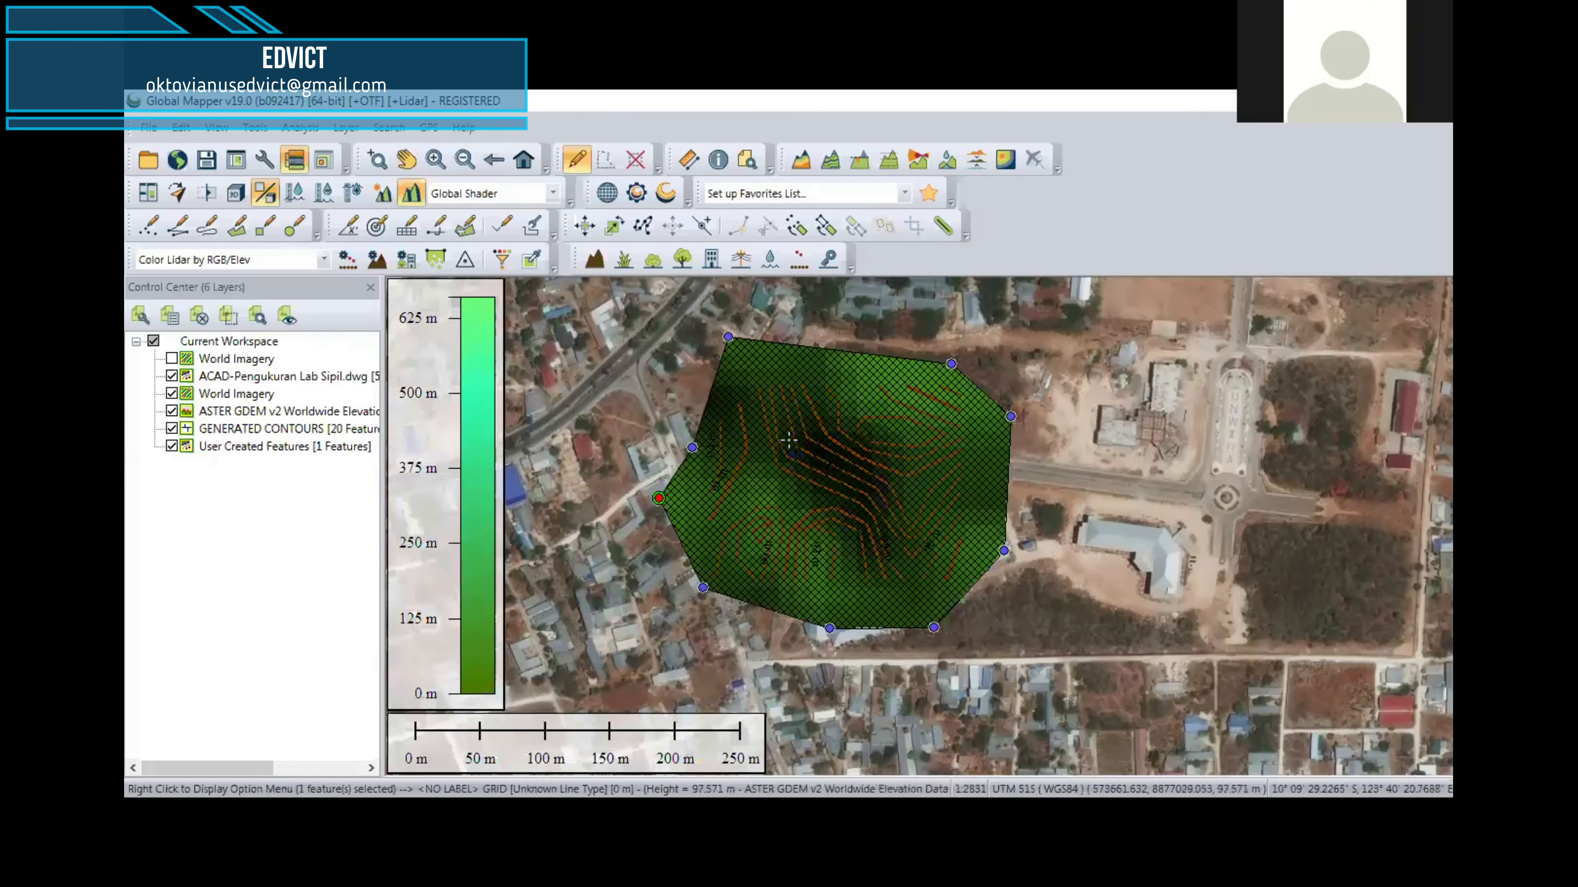
Step: Hide the ASTER and User Created Features layers, and reorder the layers so the survey drawing and generated contours draw over World Imagery
left_click(171, 411)
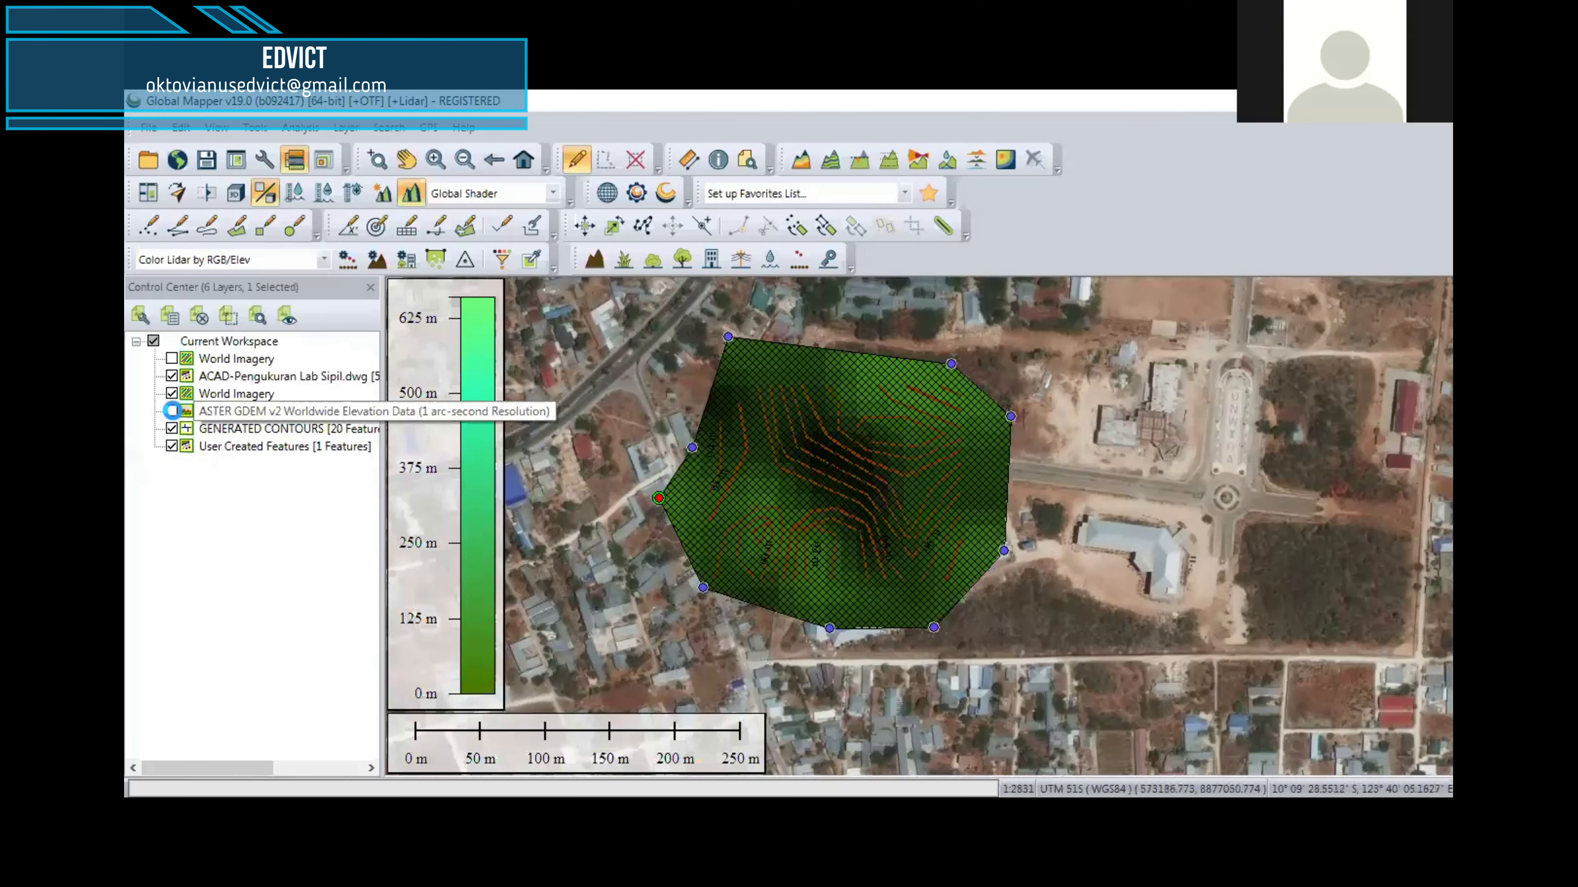
left_click(171, 446)
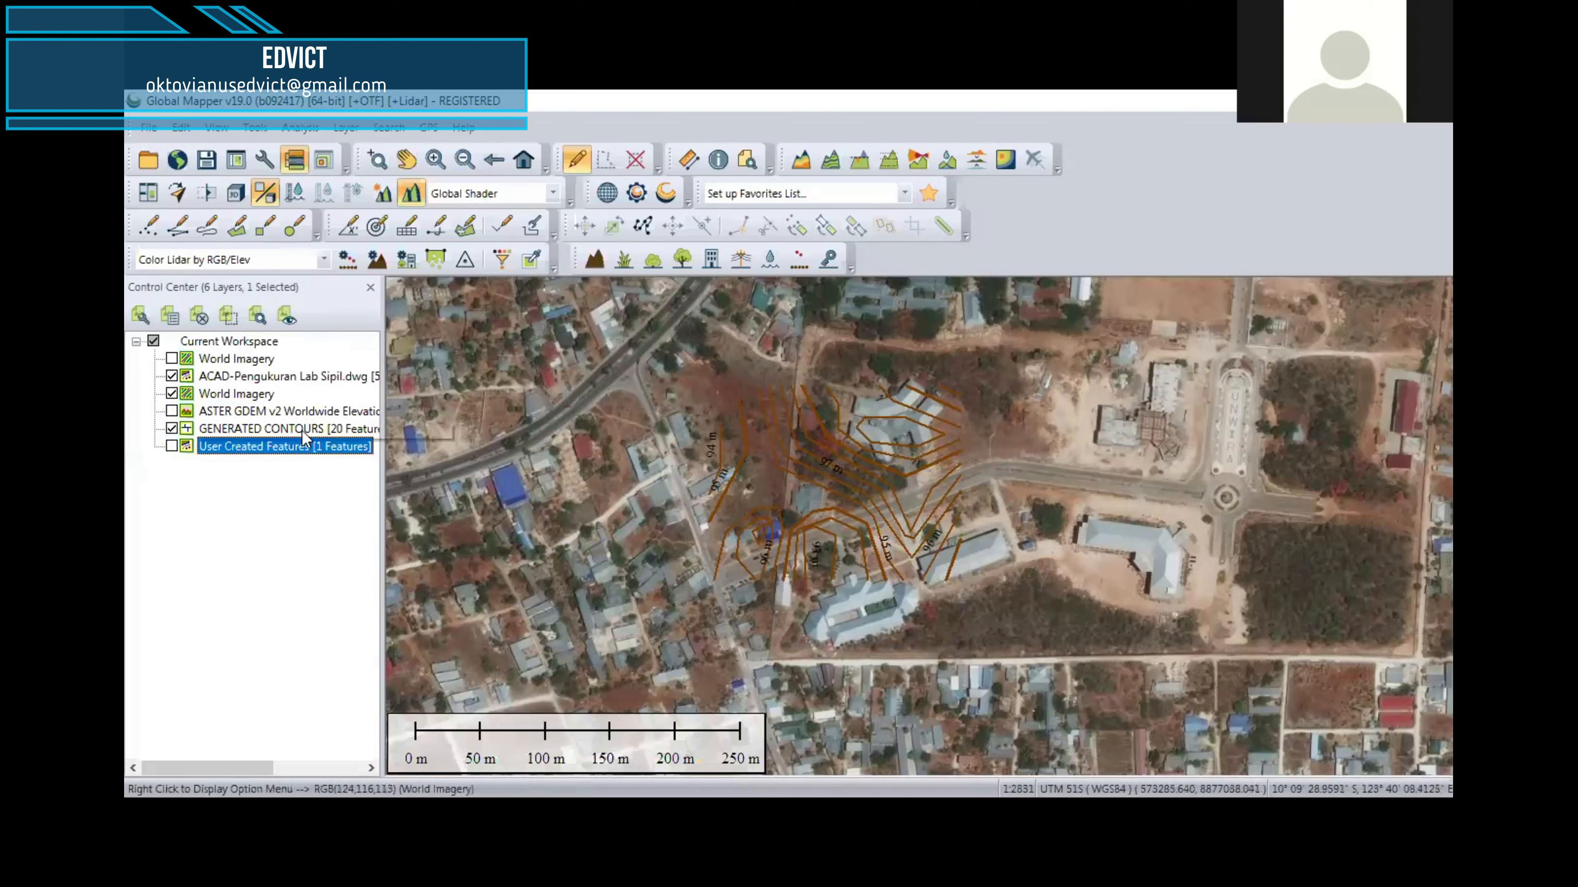
left_click_drag(205, 401, 240, 449)
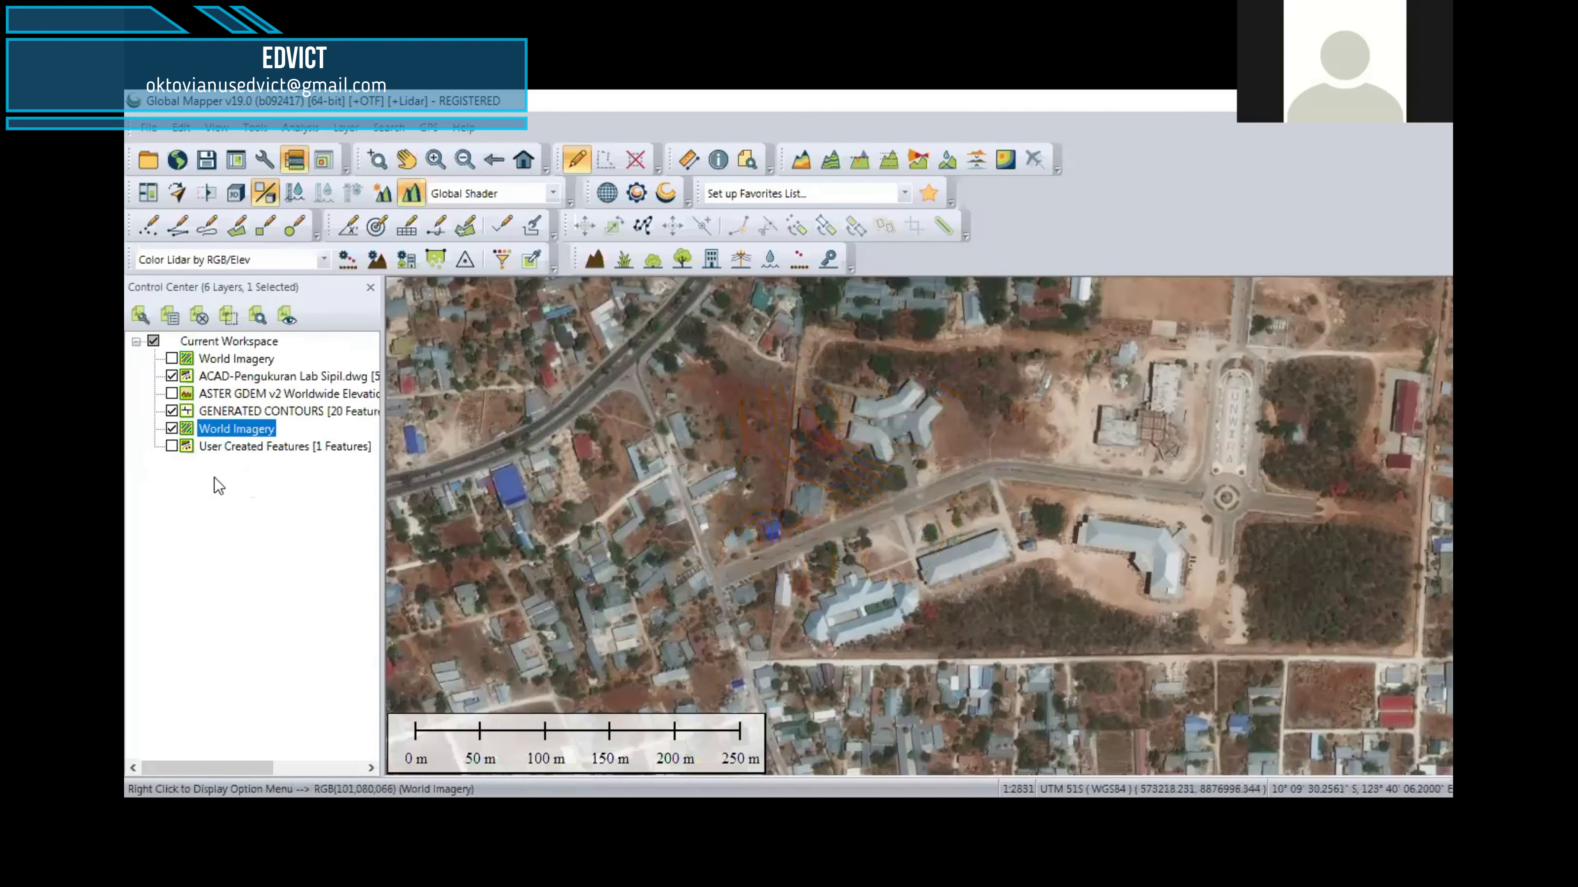
left_click(171, 445)
left_click(171, 445)
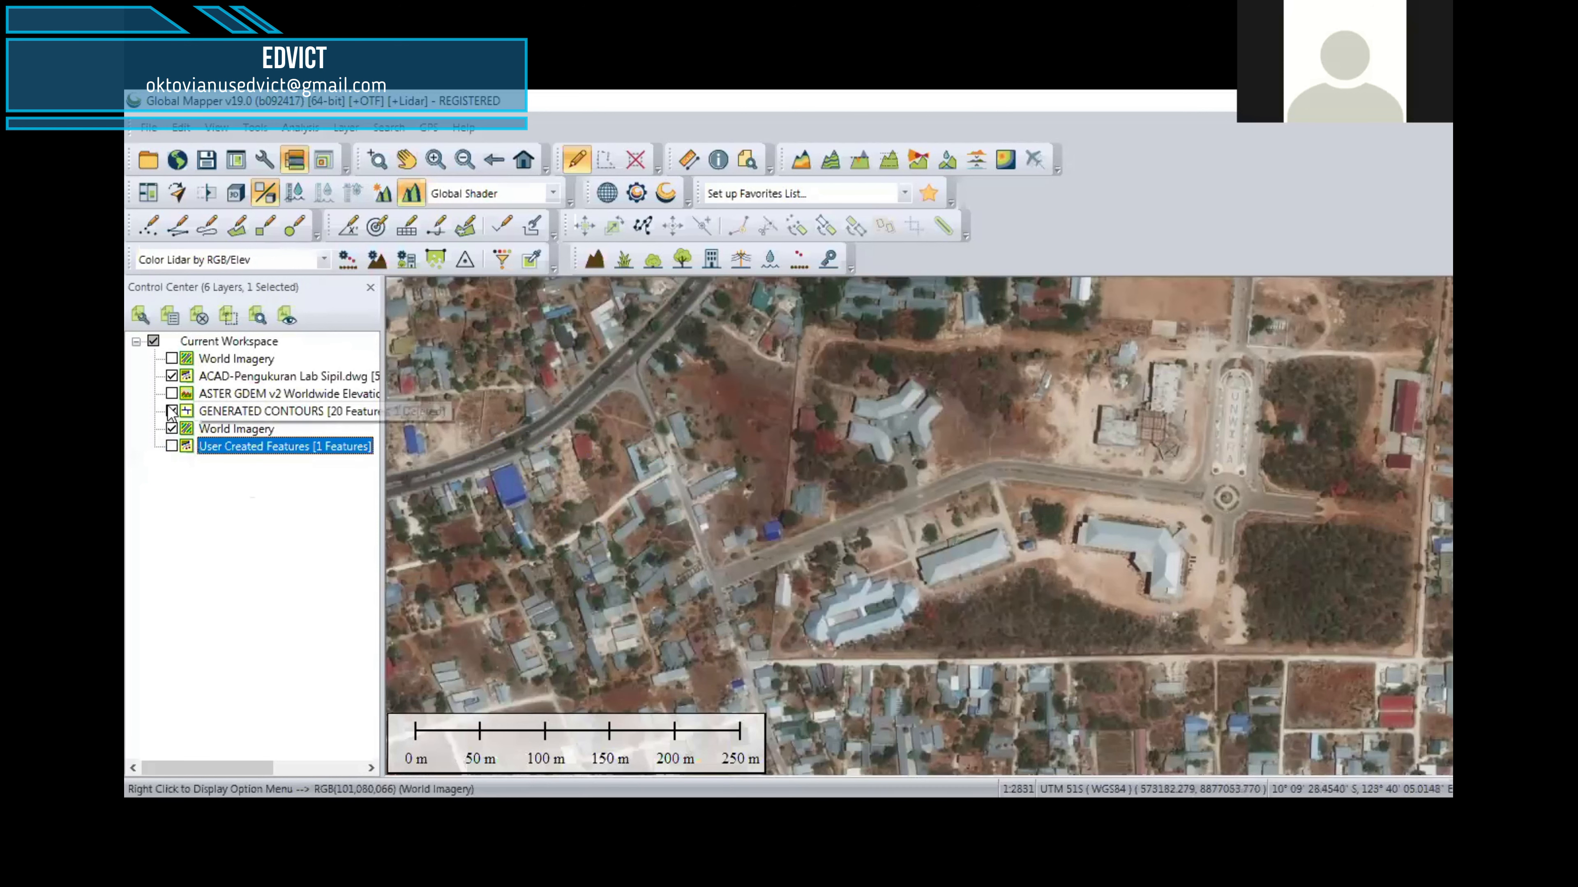
left_click_drag(264, 386, 251, 438)
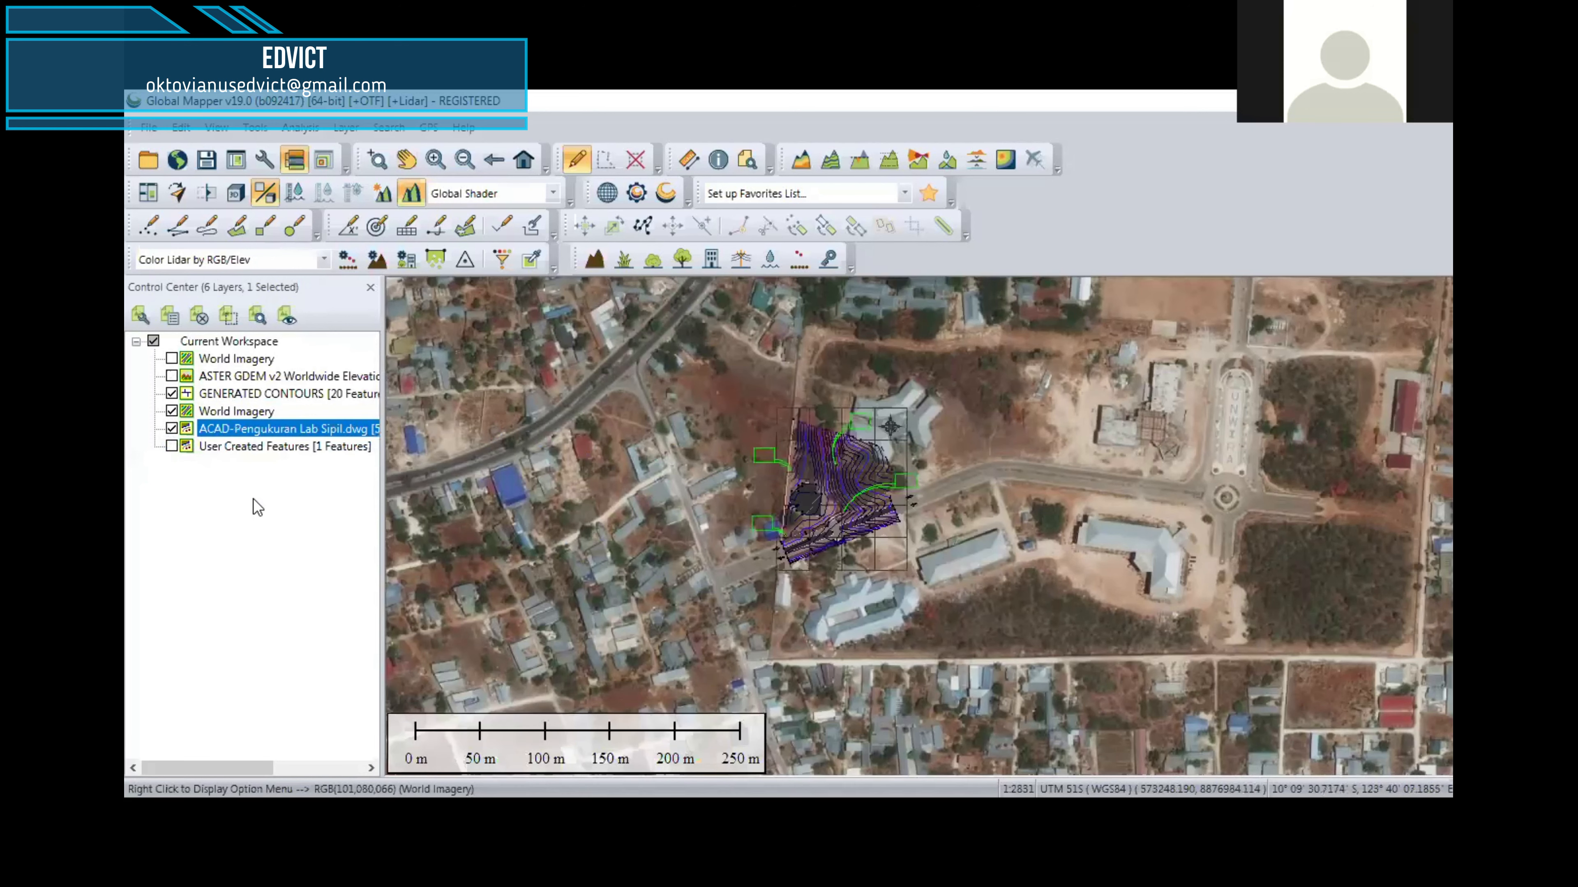
scroll(888, 497, "up", 1)
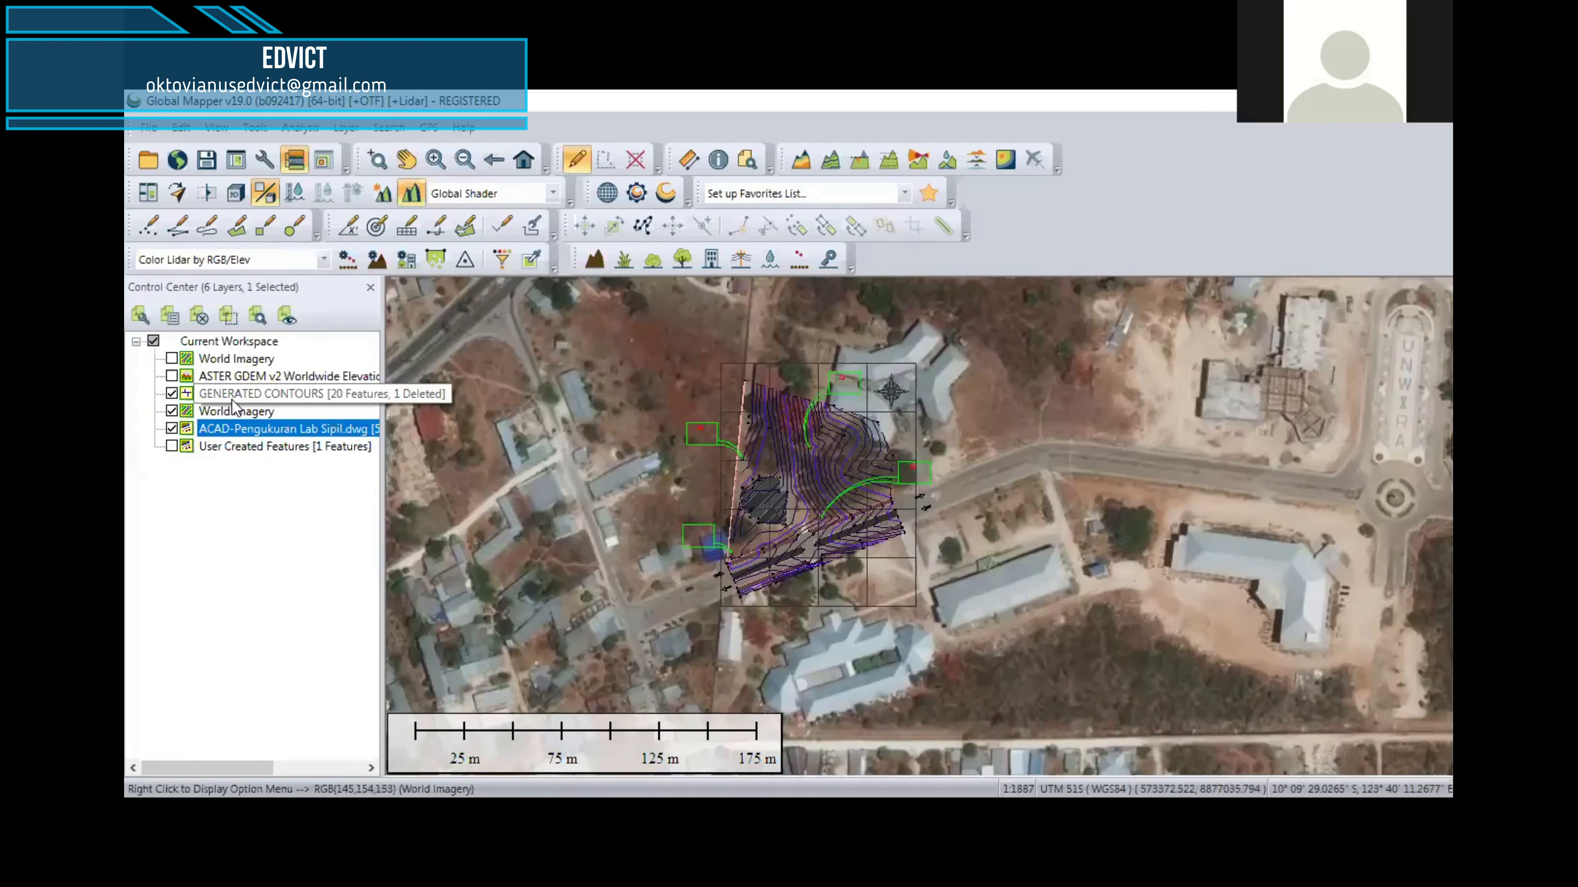
left_click_drag(239, 393, 243, 435)
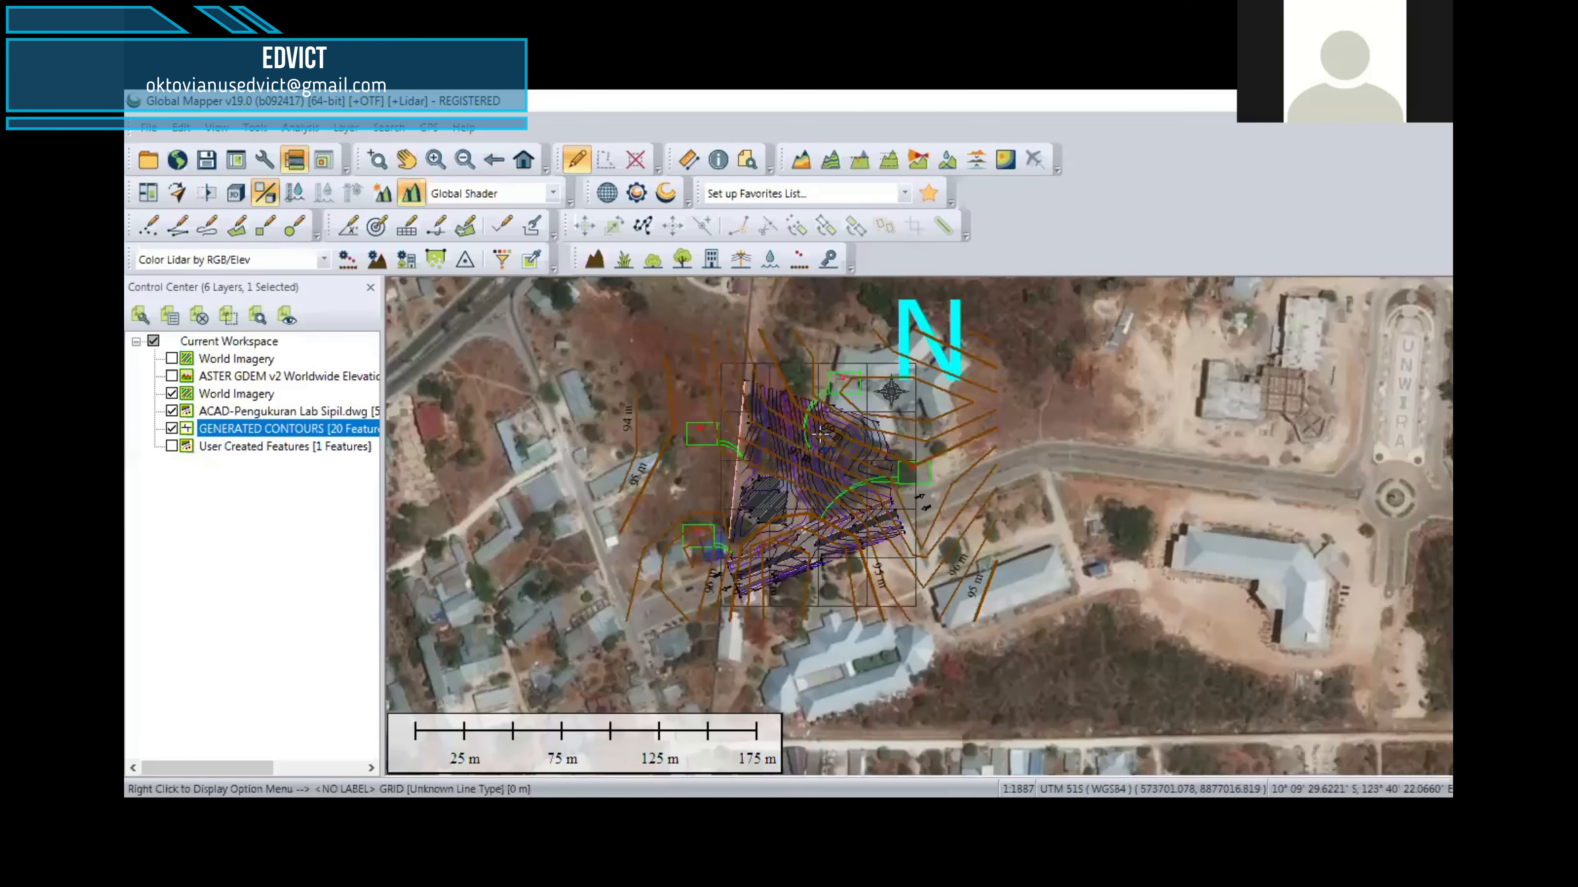
Step: Compare the generated contours with the contours of the Lab Sipil survey drawing across the site
scroll(790, 453, "up", 1)
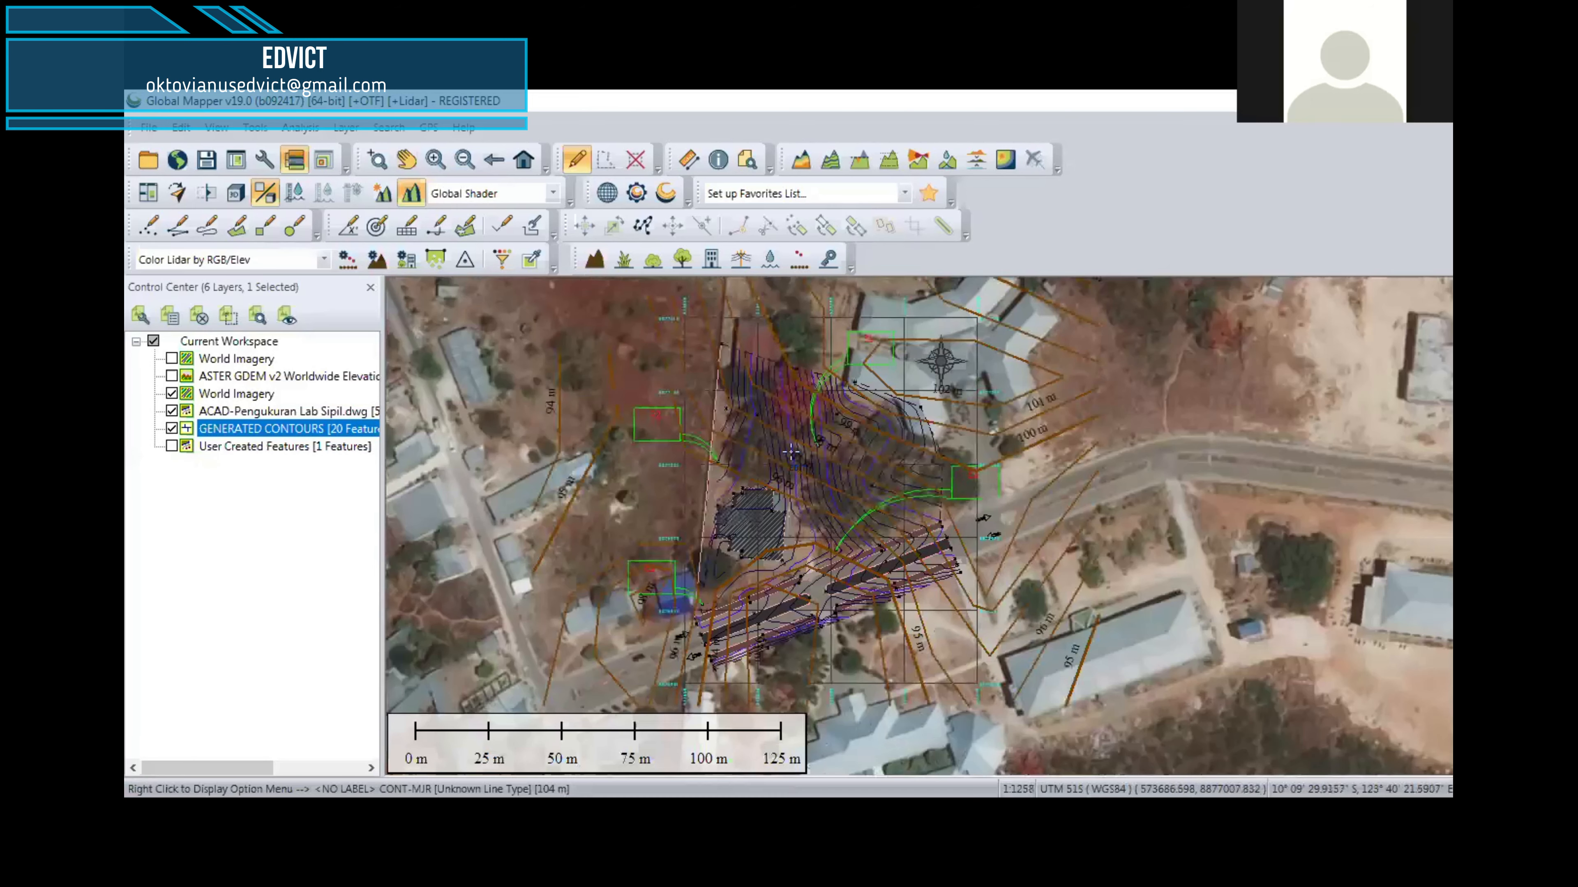
left_click_drag(828, 504, 854, 534)
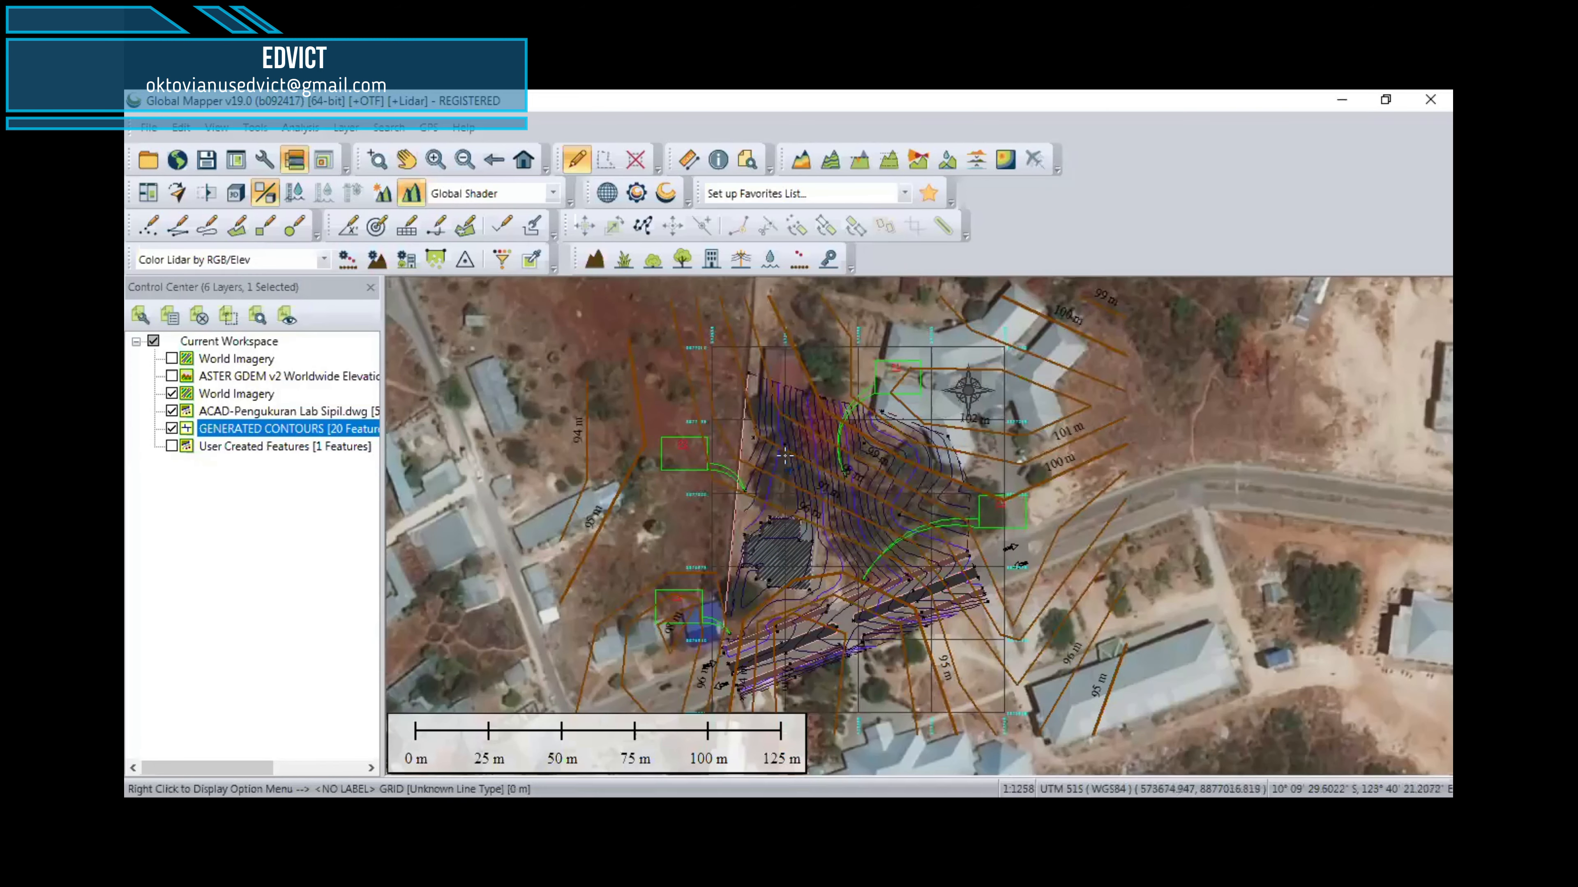
left_click(843, 461)
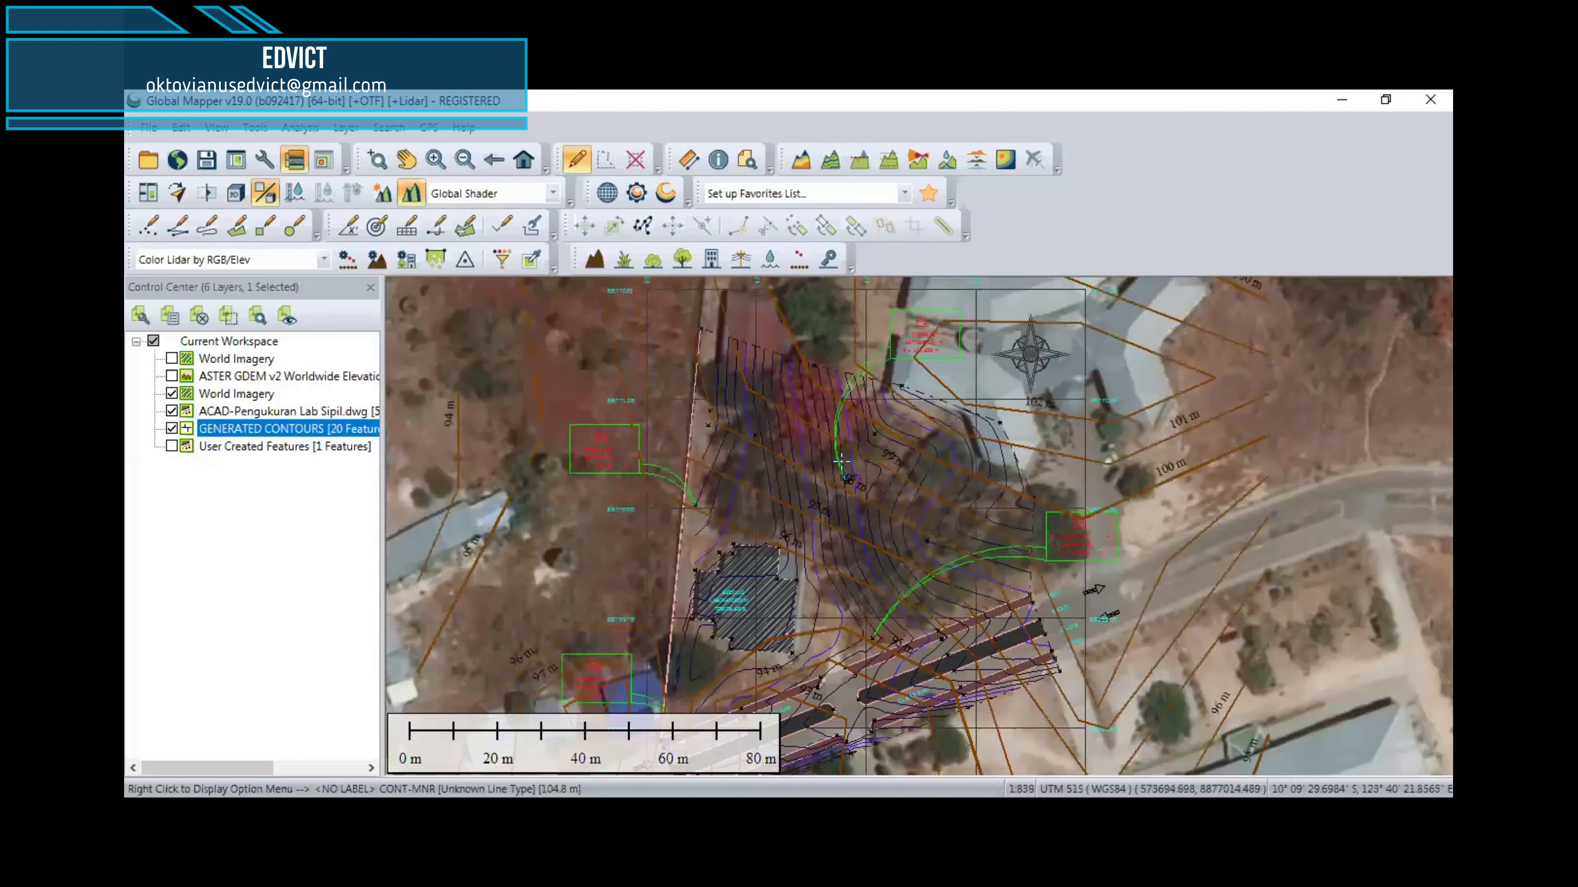
left_click_drag(862, 585, 848, 528)
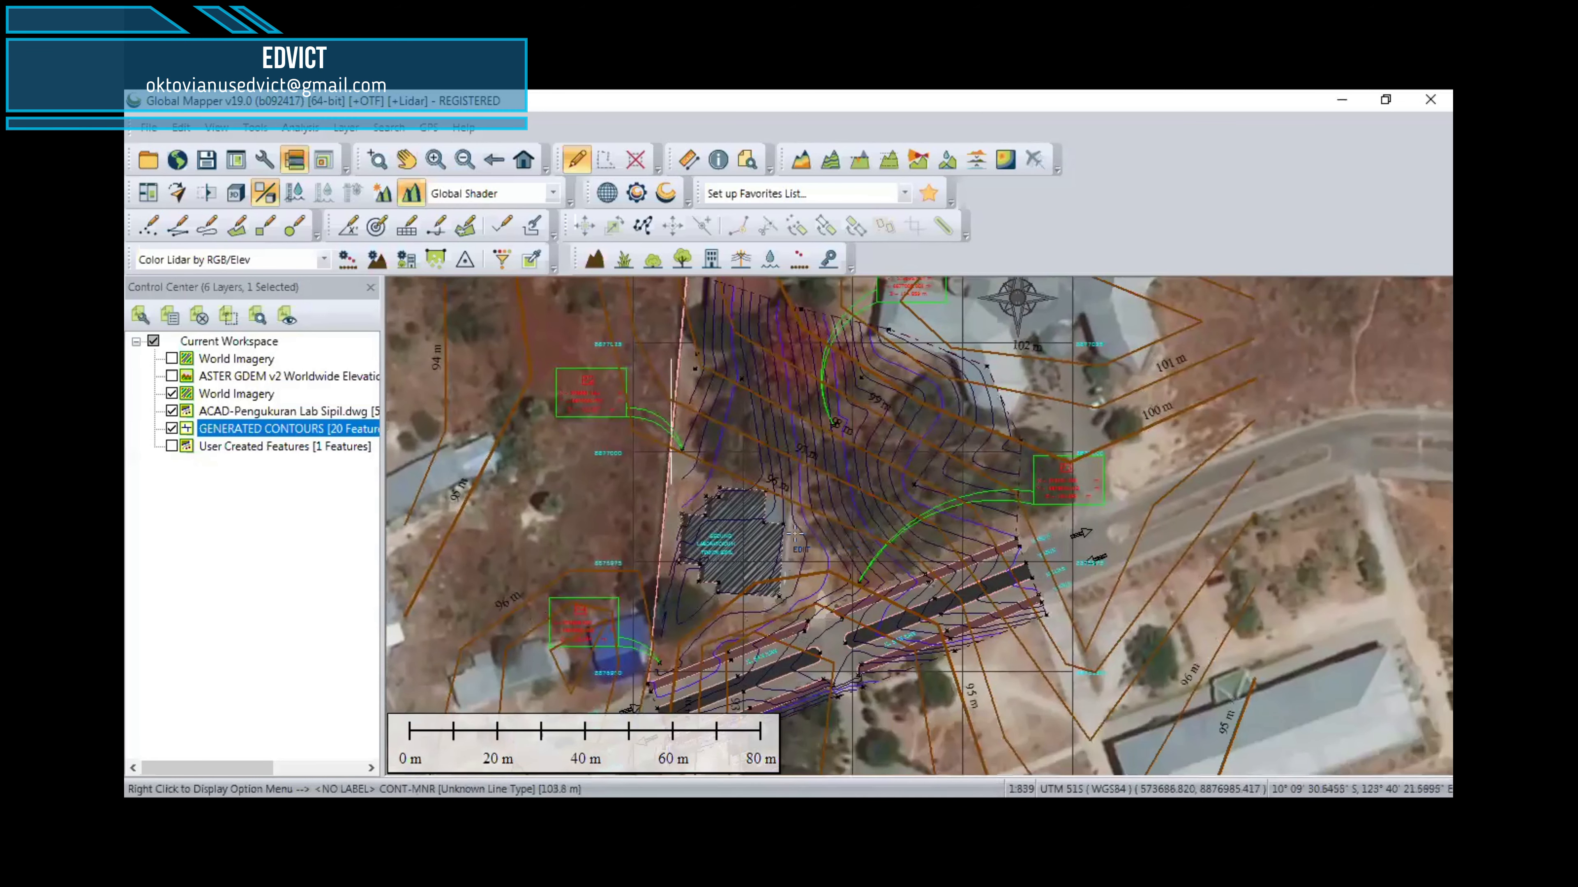
scroll(796, 513, "down", 1)
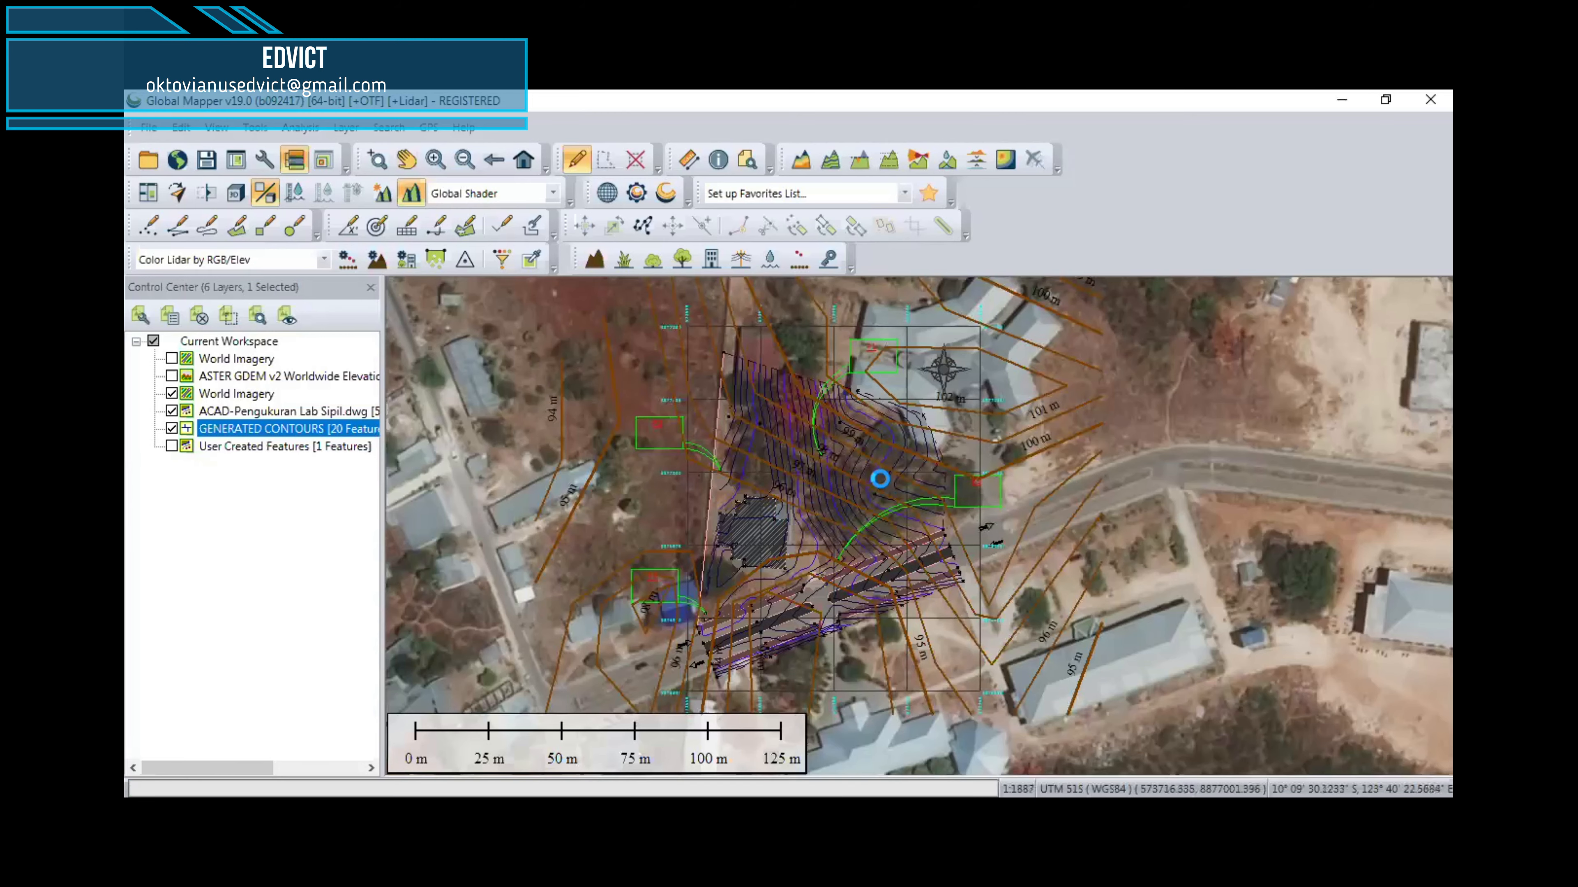
scroll(880, 478, "down", 1)
scroll(880, 479, "up", 1)
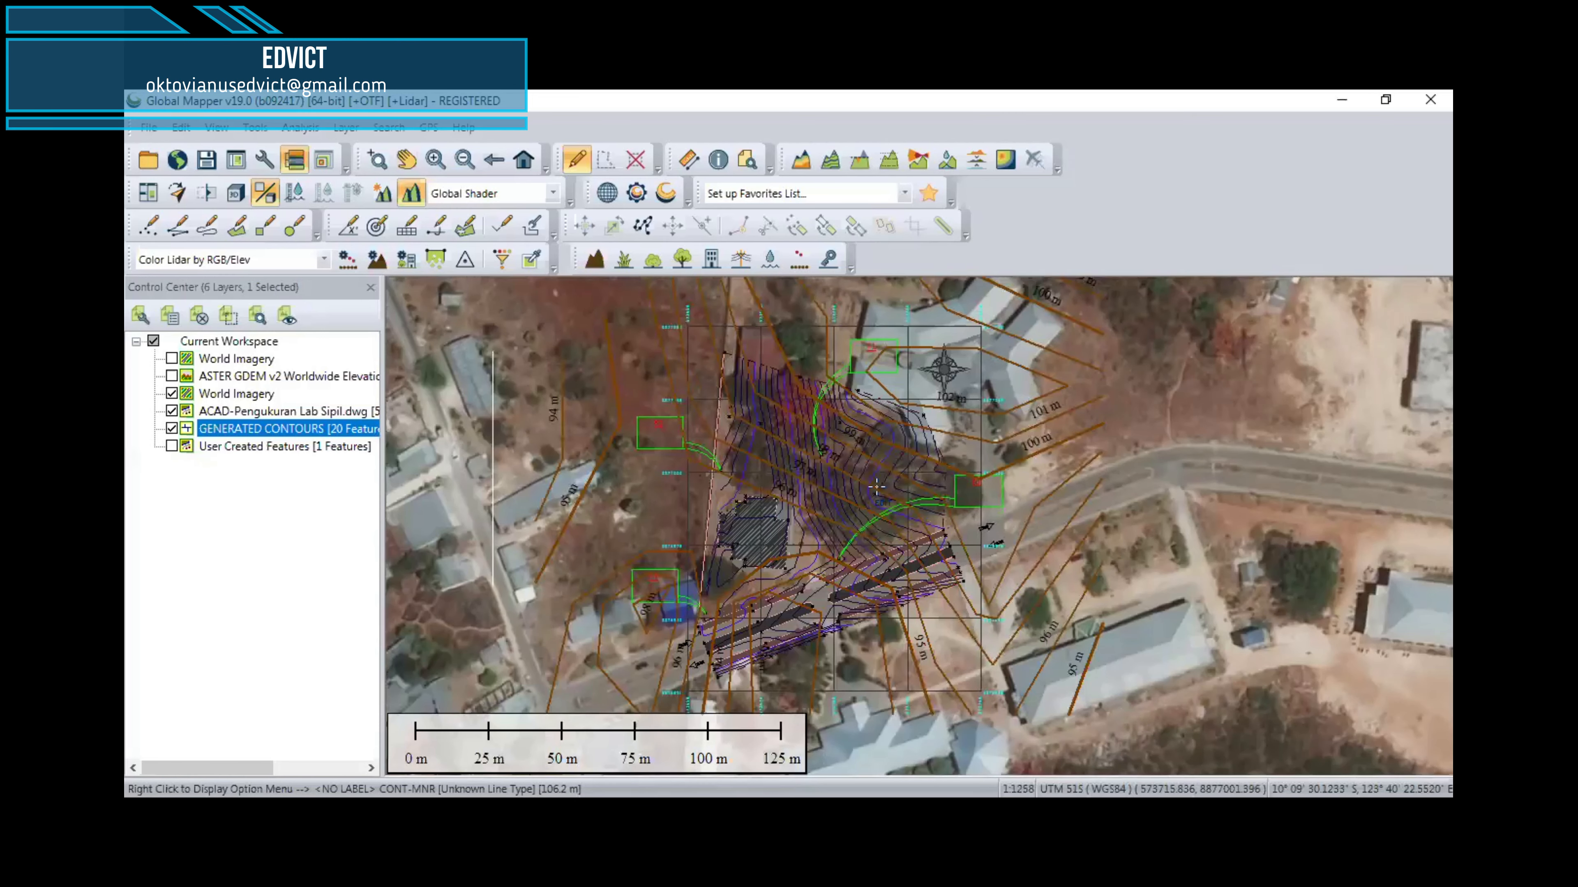